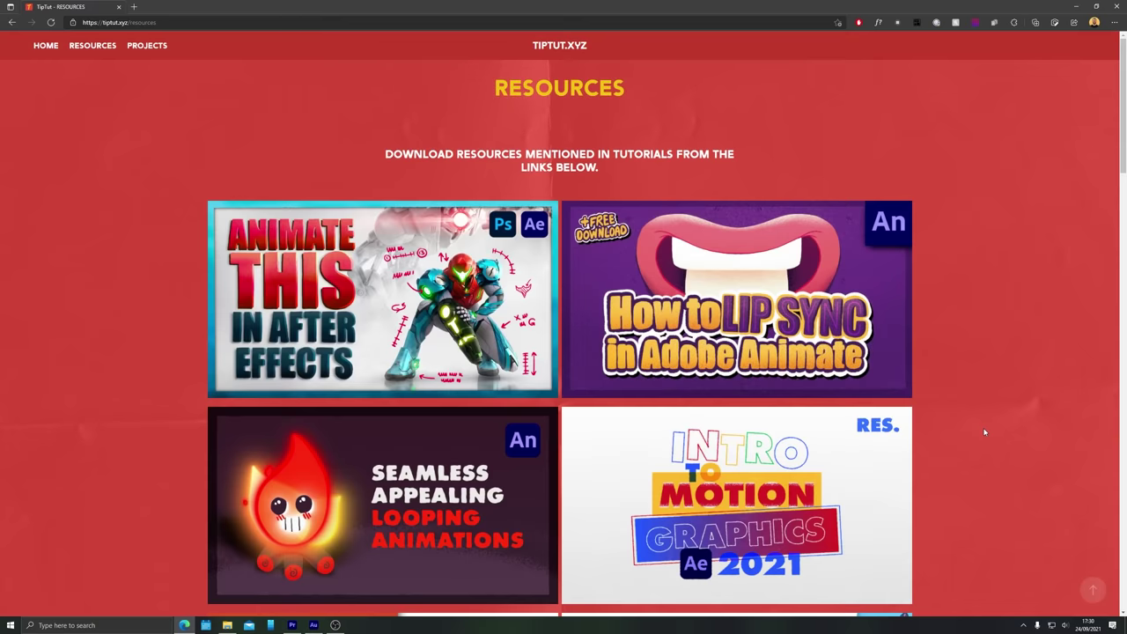
# Open the "Animate This in After Effects" resource on the Resources page.
pyautogui.click(397, 280)
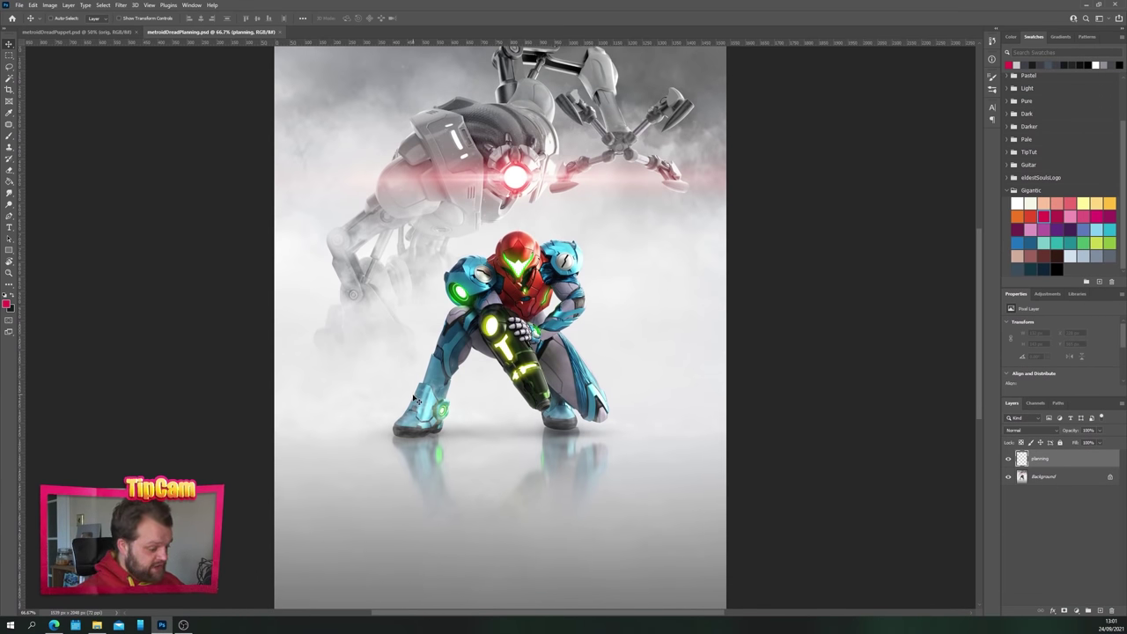
# In Photoshop, brush a crimson arrow pointing at the helmet on the planning layer and write "BOB" above it.
pyautogui.scroll(2, 461, 410)
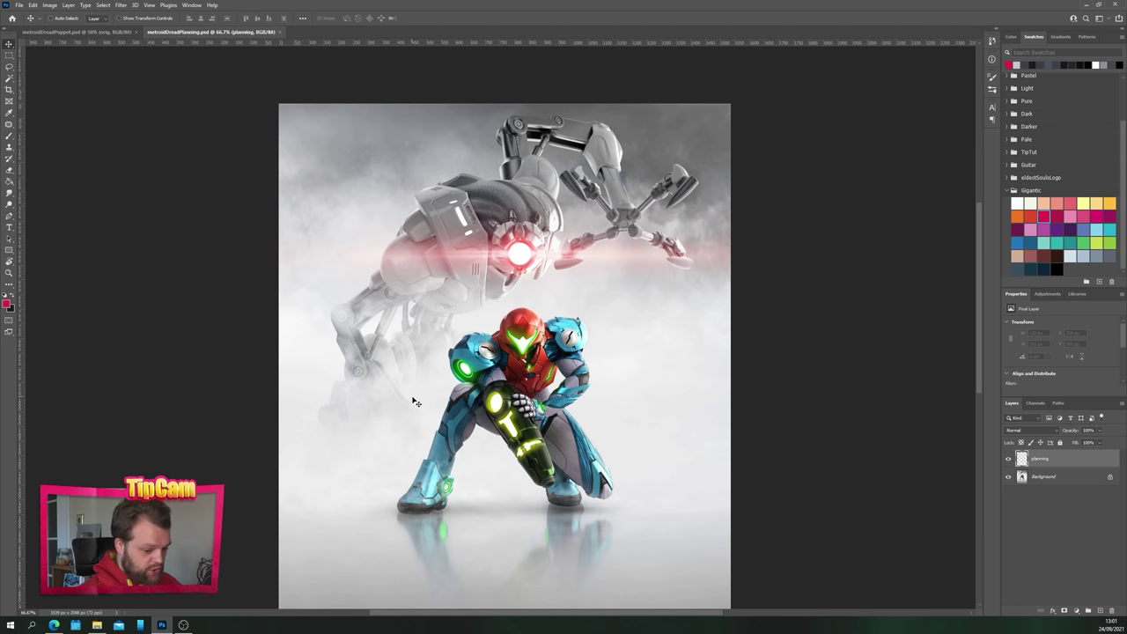
pyautogui.press('b')
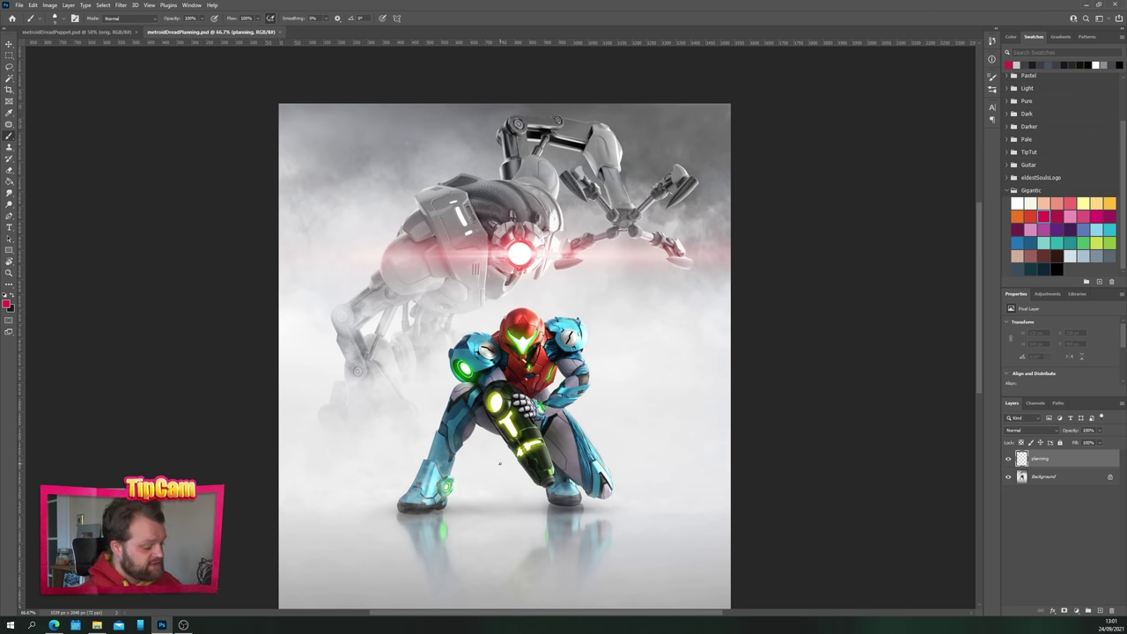
pyautogui.hotkey('ctrl', '+')
pyautogui.hotkey('ctrl', '+')
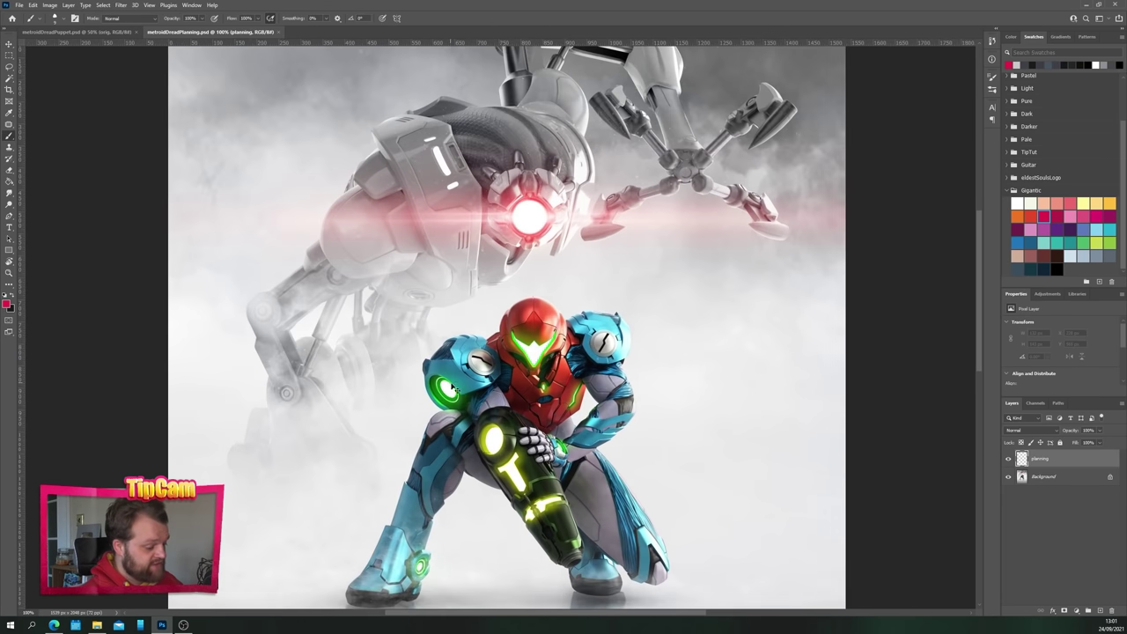
pyautogui.moveTo(524, 514); pyautogui.dragTo(459, 383)
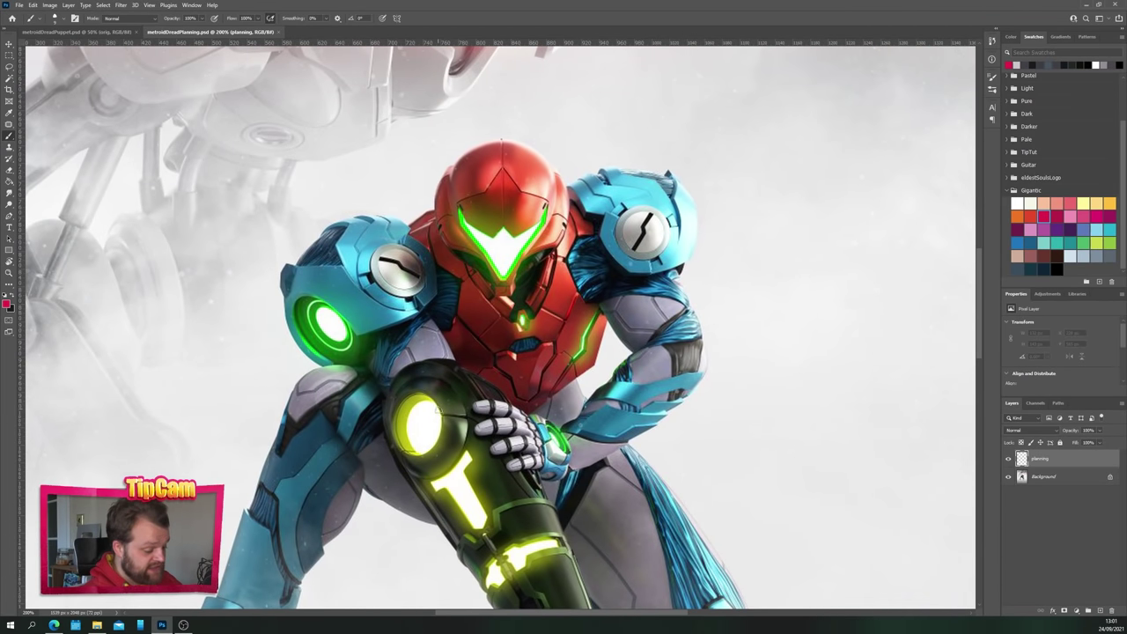
pyautogui.moveTo(398, 98)
pyautogui.mouseDown()
pyautogui.moveTo(431, 134)
pyautogui.moveTo(422, 138)
pyautogui.mouseUp()
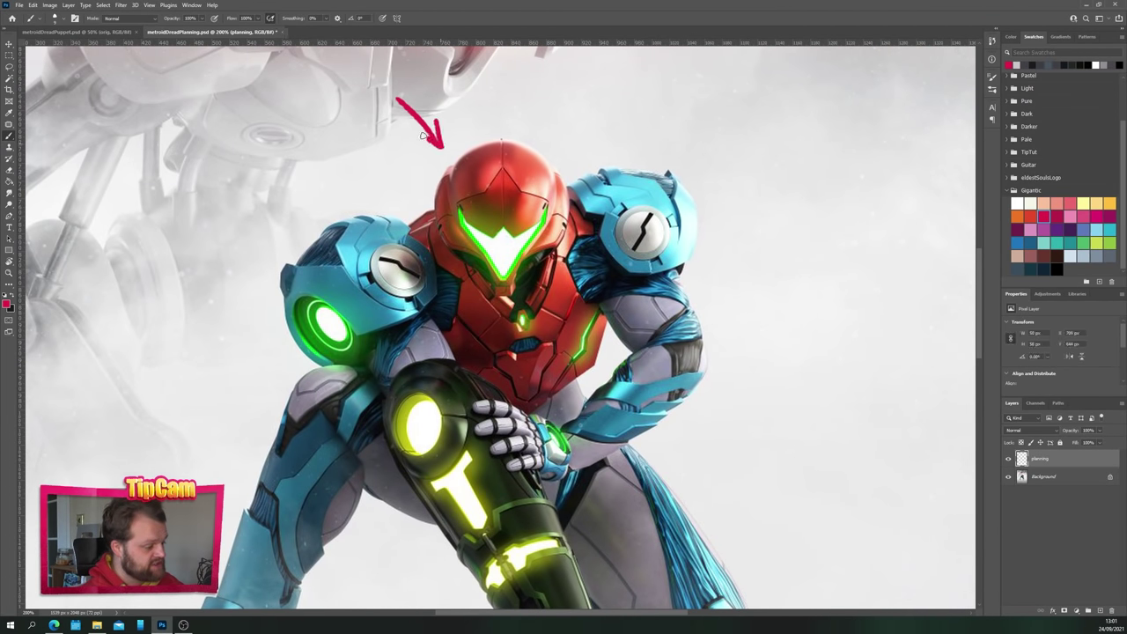
pyautogui.scroll(3, 383, 172)
pyautogui.moveTo(359, 169)
pyautogui.mouseDown()
pyautogui.moveTo(374, 197)
pyautogui.moveTo(379, 178)
pyautogui.moveTo(406, 164)
pyautogui.moveTo(401, 195)
pyautogui.mouseUp()
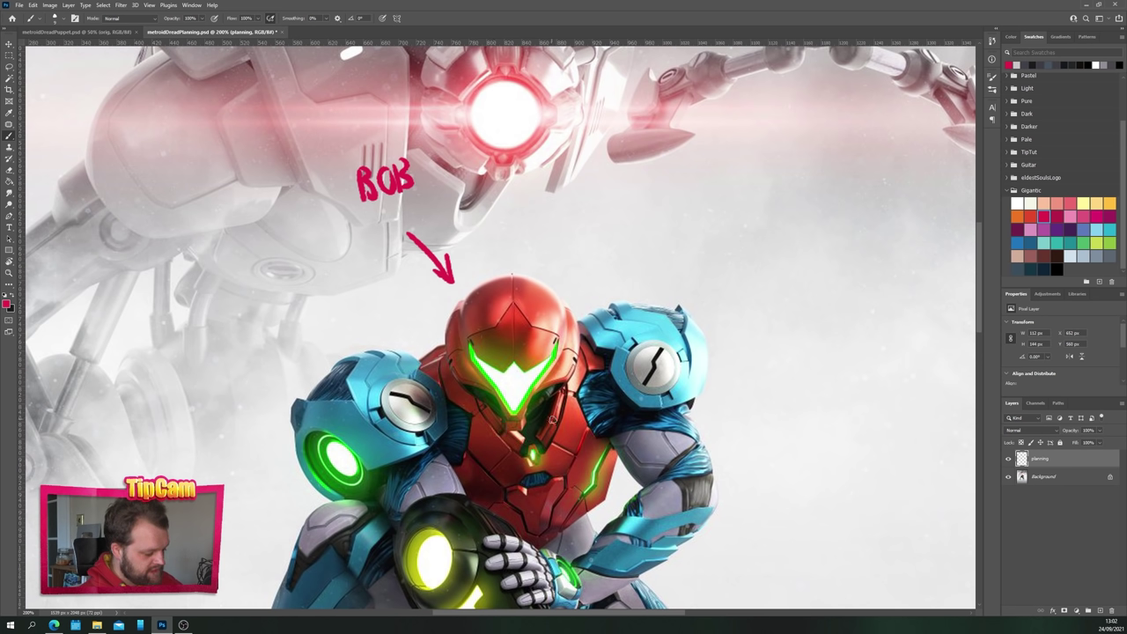
# Circle the character's visor, then add an upward arrow above the helmet and a tall double-headed vertical arrow beside the body.
pyautogui.moveTo(553, 421)
pyautogui.mouseDown()
pyautogui.moveTo(565, 375)
pyautogui.moveTo(491, 315)
pyautogui.moveTo(473, 387)
pyautogui.moveTo(529, 441)
pyautogui.mouseUp()
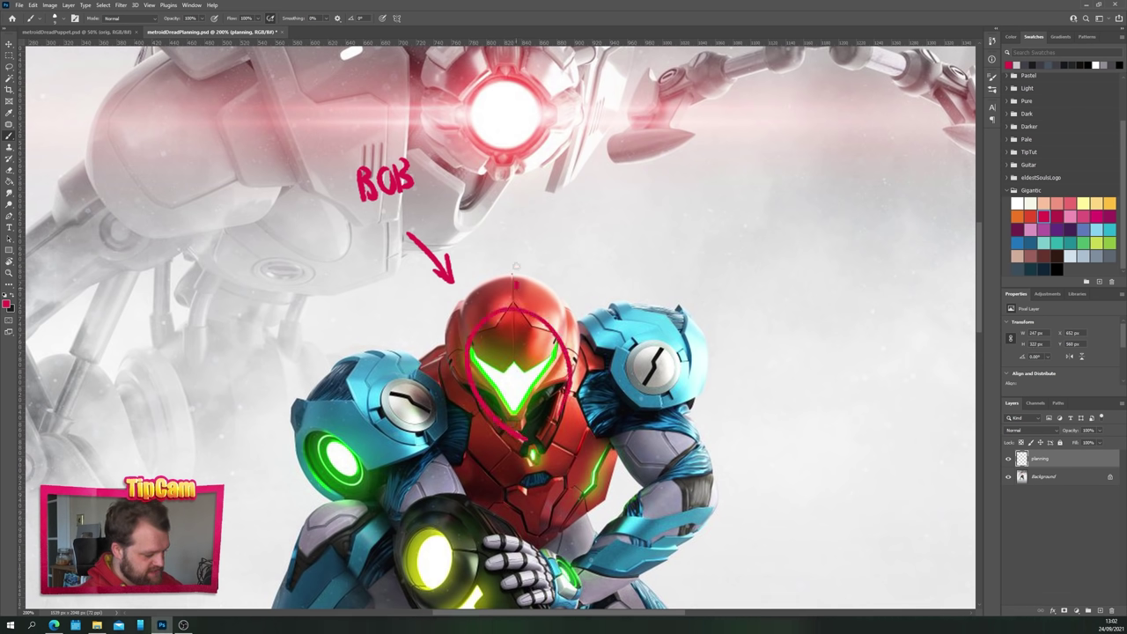
pyautogui.moveTo(517, 281)
pyautogui.mouseDown()
pyautogui.moveTo(533, 239)
pyautogui.moveTo(518, 210)
pyautogui.mouseUp()
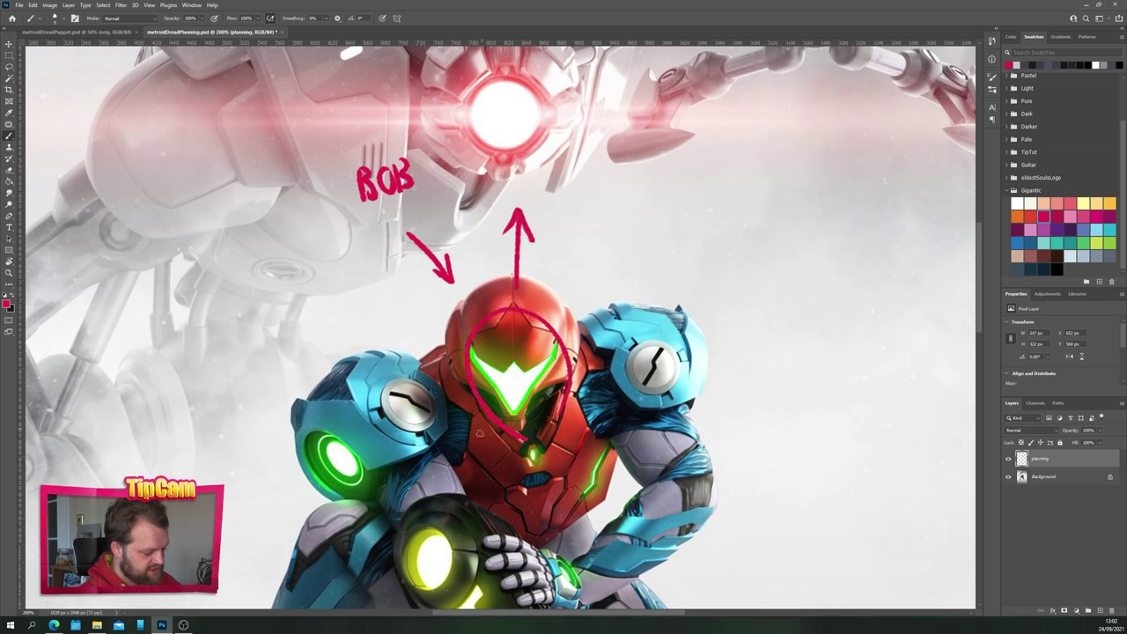
pyautogui.moveTo(494, 464); pyautogui.dragTo(407, 292)
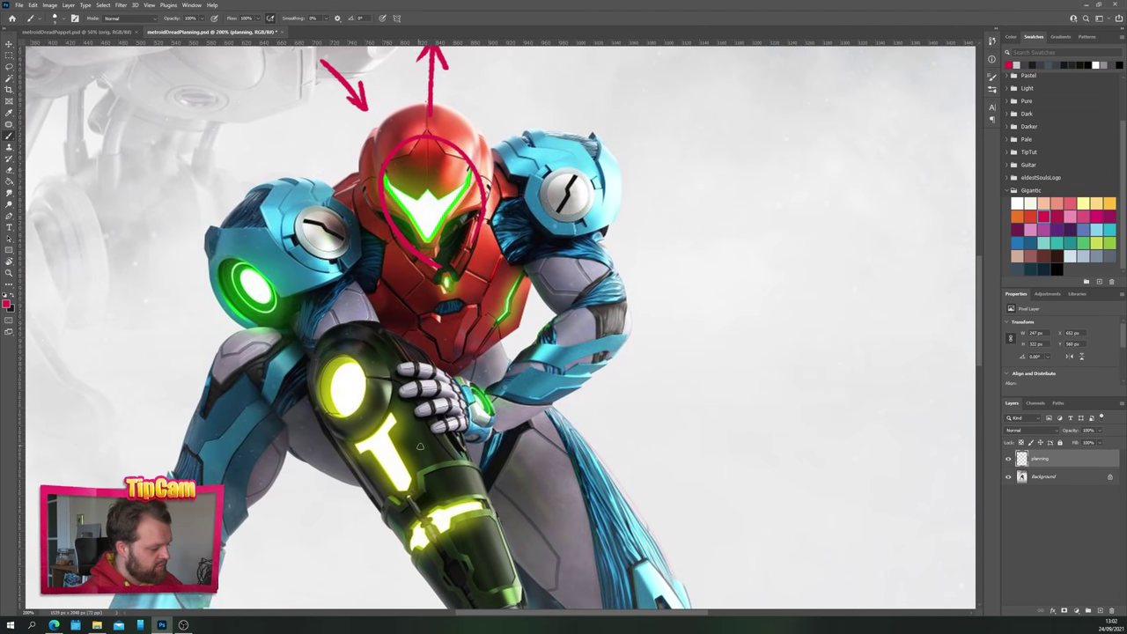
pyautogui.moveTo(710, 215); pyautogui.dragTo(717, 406)
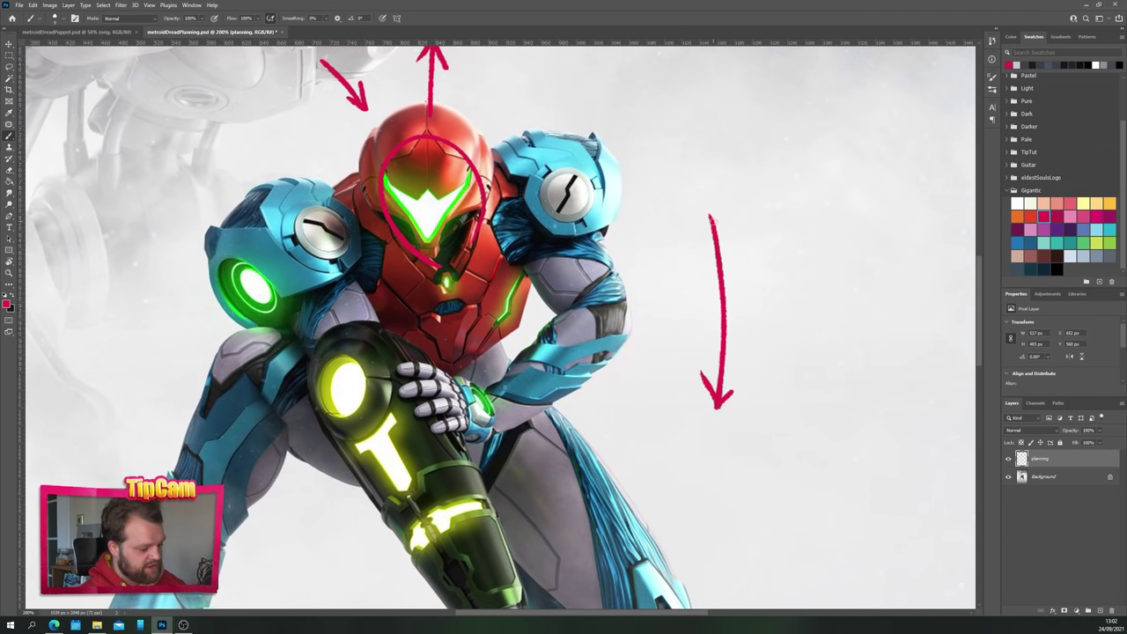
pyautogui.moveTo(715, 214)
pyautogui.mouseDown()
pyautogui.moveTo(735, 233)
pyautogui.moveTo(699, 241)
pyautogui.mouseUp()
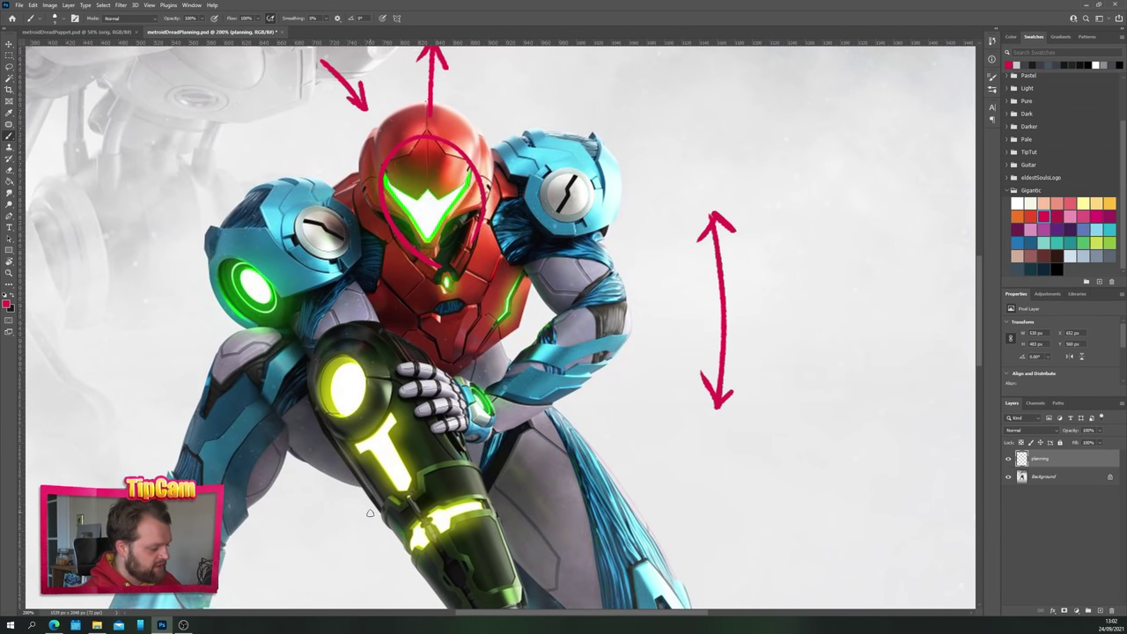
# Sketch circles joined by lines along the bent arm from shoulder to hand and along the cannon arm from shoulder to muzzle.
pyautogui.moveTo(317, 464); pyautogui.dragTo(279, 431)
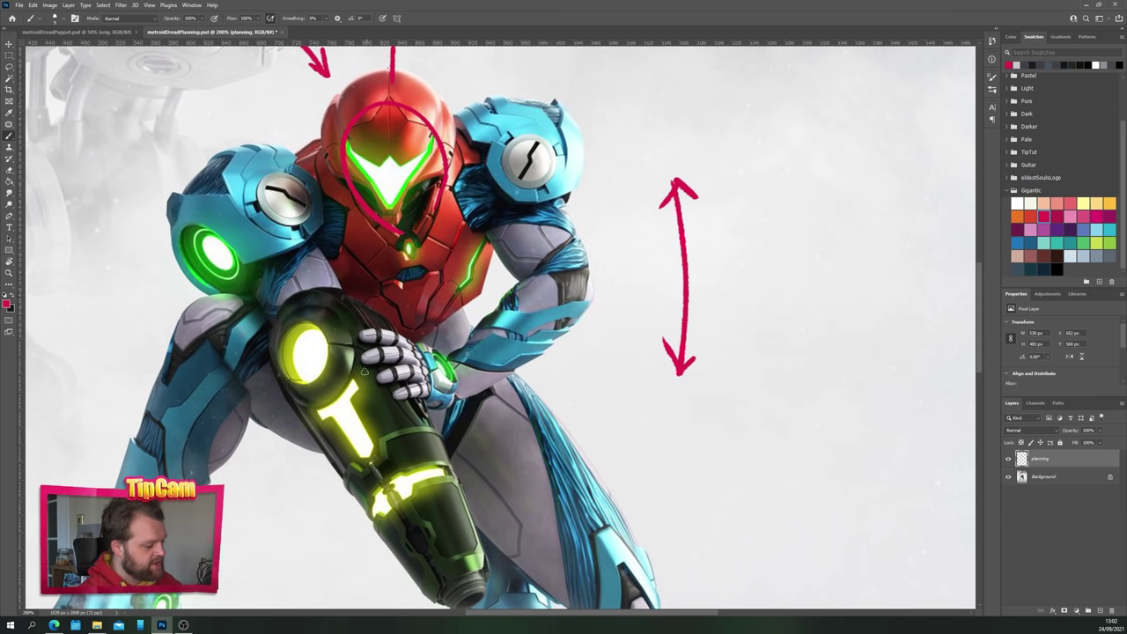
pyautogui.scroll(3, 351, 345)
pyautogui.moveTo(524, 206)
pyautogui.mouseDown()
pyautogui.moveTo(521, 235)
pyautogui.moveTo(580, 351)
pyautogui.moveTo(450, 444)
pyautogui.moveTo(460, 441)
pyautogui.moveTo(388, 414)
pyautogui.moveTo(409, 414)
pyautogui.mouseUp()
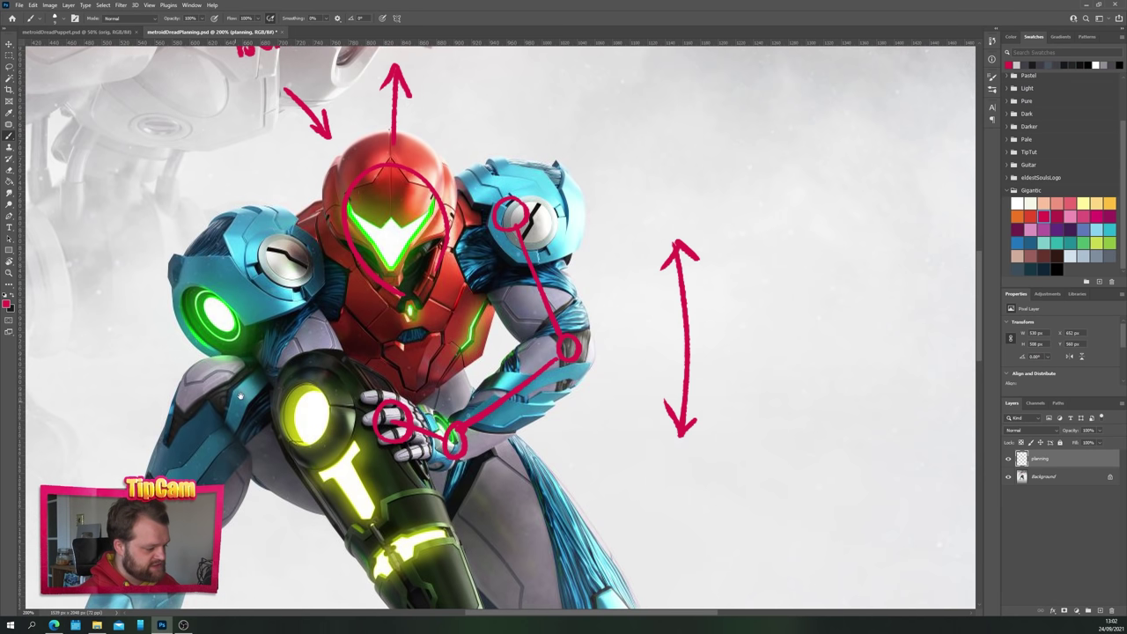
pyautogui.moveTo(309, 456); pyautogui.dragTo(419, 385)
pyautogui.moveTo(373, 187)
pyautogui.mouseDown()
pyautogui.moveTo(362, 222)
pyautogui.moveTo(447, 361)
pyautogui.moveTo(387, 236)
pyautogui.moveTo(475, 392)
pyautogui.moveTo(461, 402)
pyautogui.mouseUp()
pyautogui.moveTo(280, 200); pyautogui.dragTo(351, 314)
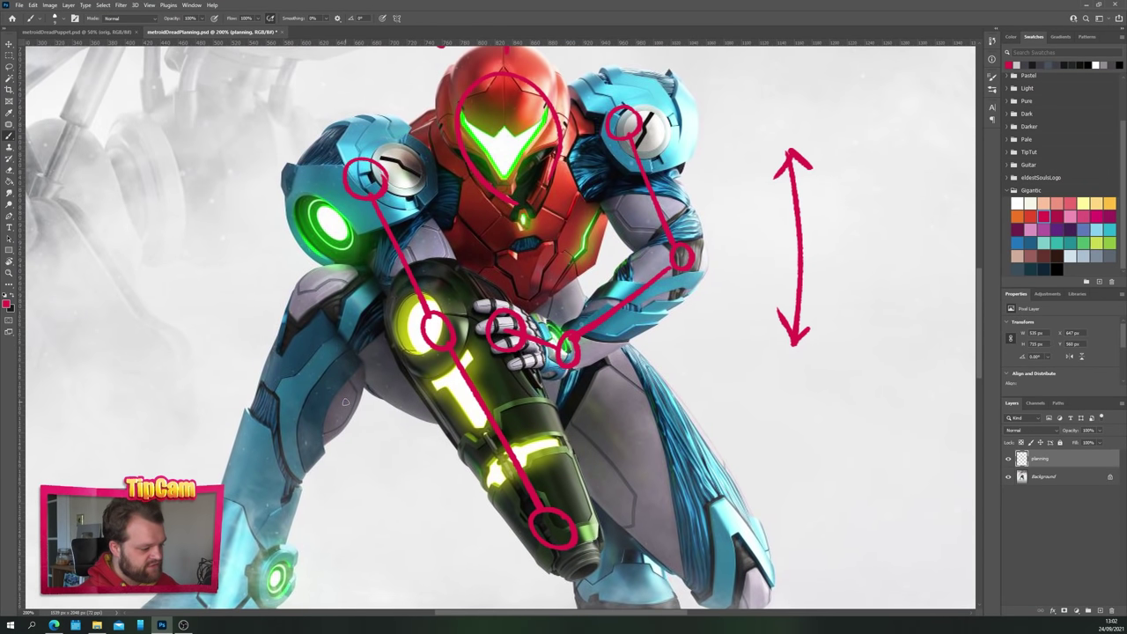
# Outline the shoulder pad of the bent arm and add small motion arrows above the shoulder and beside the elbow.
pyautogui.moveTo(514, 260); pyautogui.dragTo(463, 356)
pyautogui.moveTo(602, 128)
pyautogui.mouseDown()
pyautogui.moveTo(598, 163)
pyautogui.moveTo(606, 152)
pyautogui.moveTo(645, 244)
pyautogui.moveTo(572, 260)
pyautogui.moveTo(541, 213)
pyautogui.moveTo(555, 161)
pyautogui.moveTo(618, 169)
pyautogui.mouseUp()
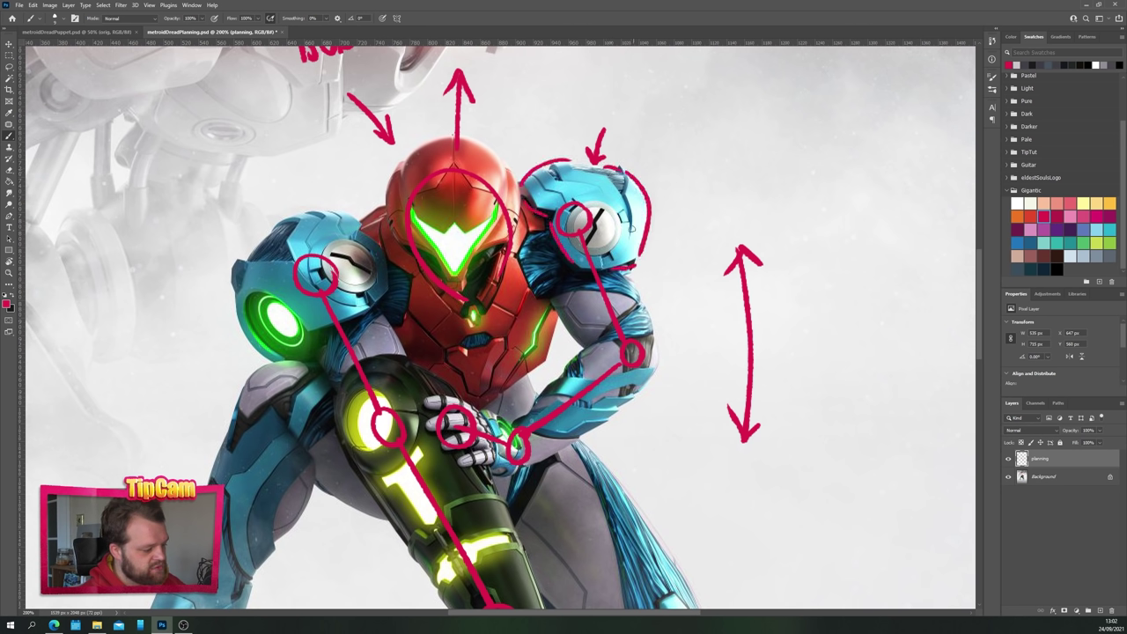
pyautogui.moveTo(666, 348)
pyautogui.mouseDown()
pyautogui.moveTo(698, 298)
pyautogui.moveTo(703, 309)
pyautogui.mouseUp()
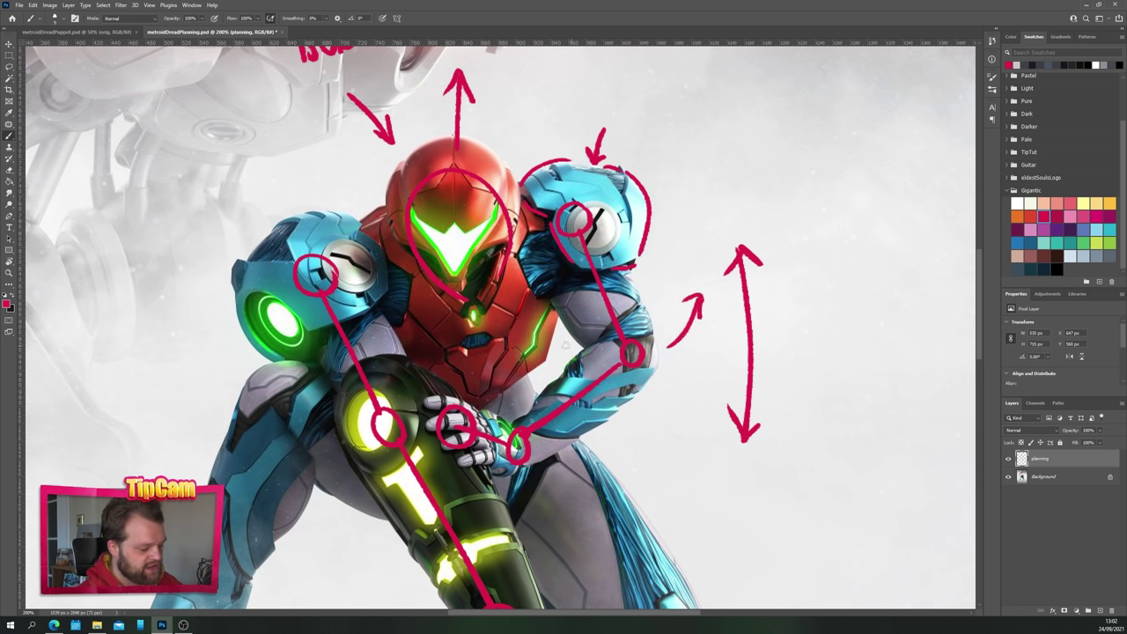
pyautogui.moveTo(560, 144)
pyautogui.mouseDown()
pyautogui.moveTo(530, 103)
pyautogui.moveTo(532, 120)
pyautogui.mouseUp()
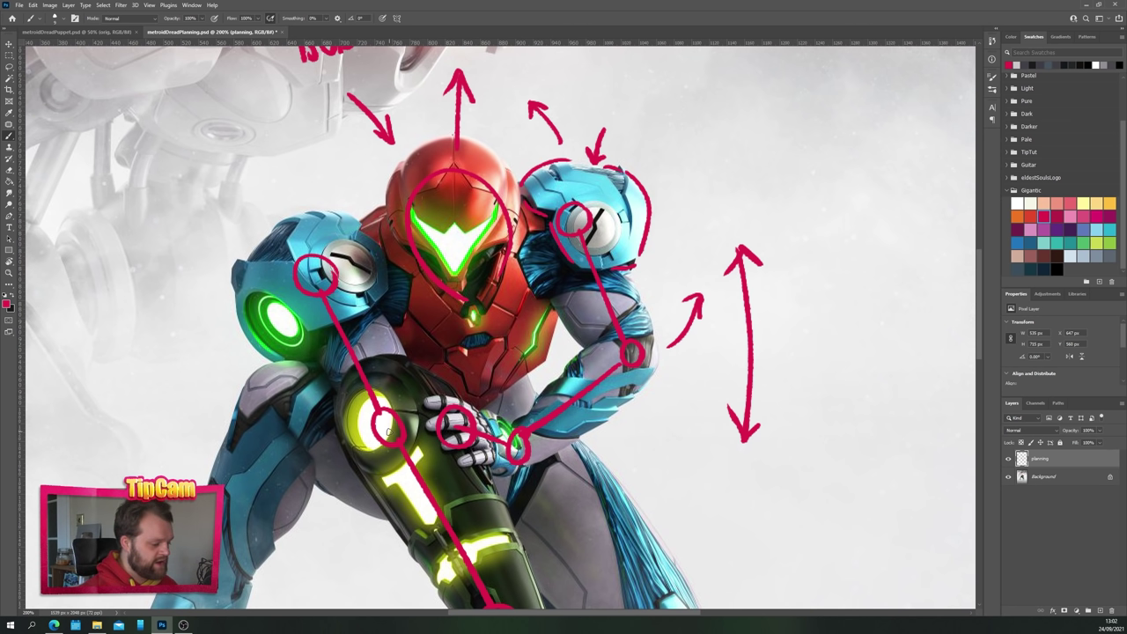
# Outline the bent arm's forearm and upper arm, and hatch the blue area beside the chest and the circled visor.
pyautogui.moveTo(655, 340)
pyautogui.mouseDown()
pyautogui.moveTo(622, 341)
pyautogui.moveTo(541, 386)
pyautogui.moveTo(518, 412)
pyautogui.moveTo(647, 381)
pyautogui.moveTo(525, 463)
pyautogui.mouseUp()
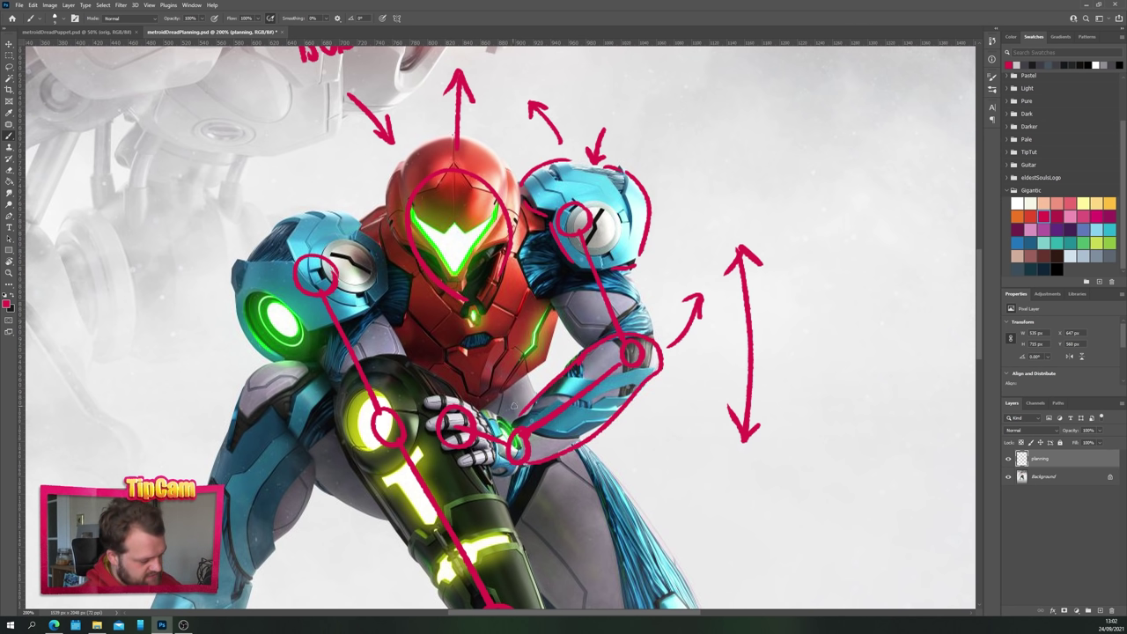
pyautogui.moveTo(644, 324); pyautogui.dragTo(629, 275)
pyautogui.moveTo(543, 227); pyautogui.dragTo(546, 296)
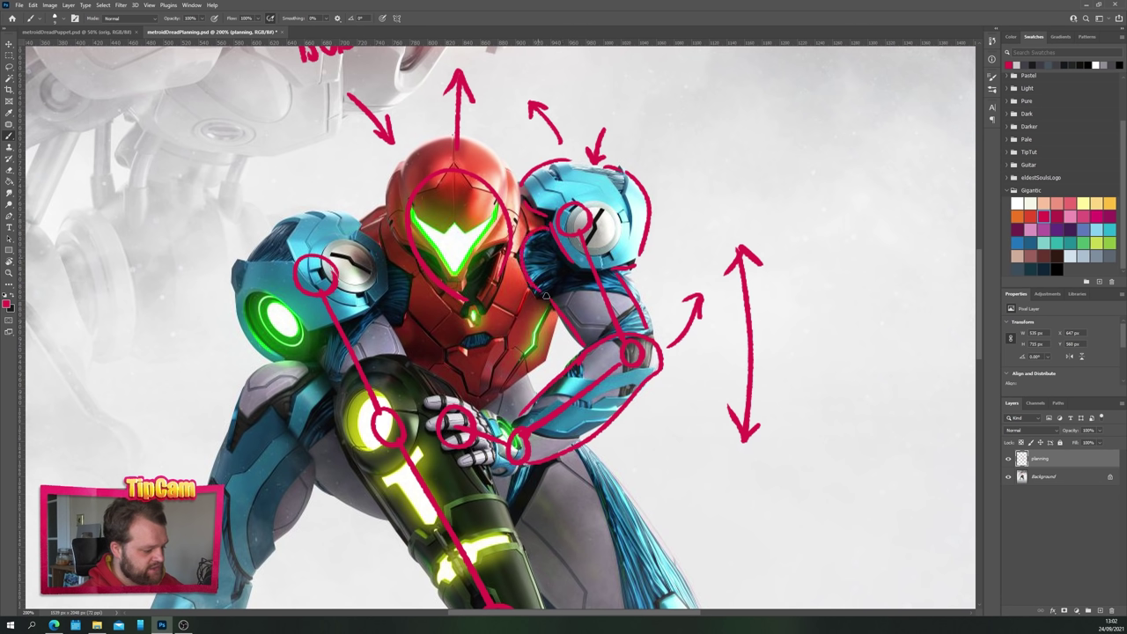
pyautogui.moveTo(553, 250)
pyautogui.mouseDown()
pyautogui.moveTo(550, 236)
pyautogui.moveTo(539, 268)
pyautogui.moveTo(525, 256)
pyautogui.mouseUp()
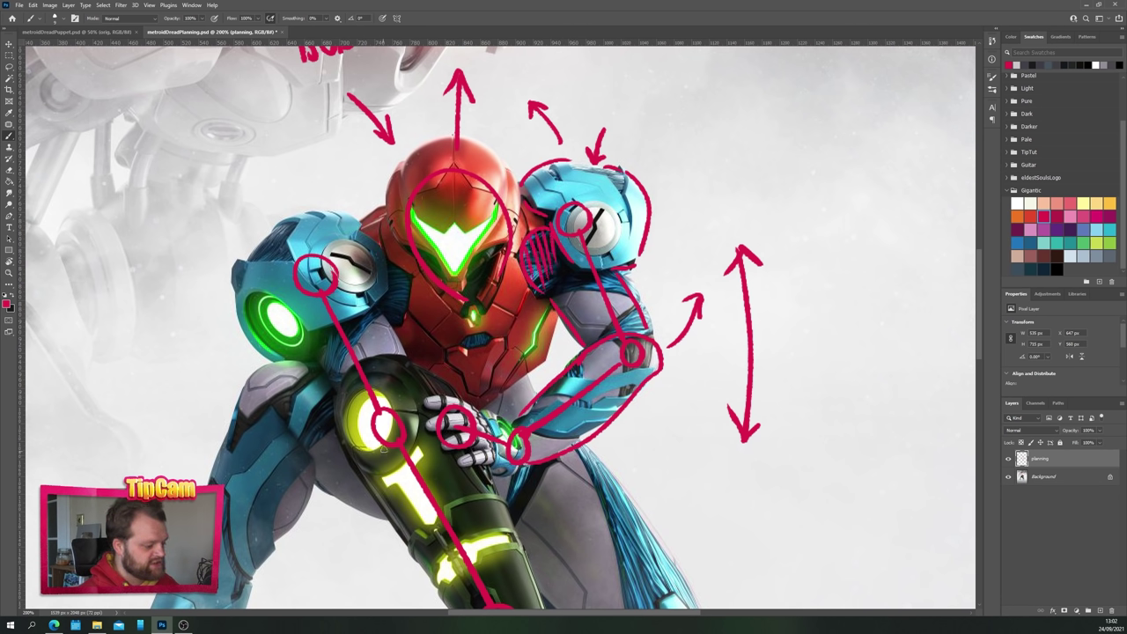
pyautogui.moveTo(489, 173)
pyautogui.mouseDown()
pyautogui.moveTo(485, 240)
pyautogui.moveTo(461, 265)
pyautogui.moveTo(431, 264)
pyautogui.mouseUp()
pyautogui.moveTo(423, 224); pyautogui.dragTo(454, 276)
# Outline the cannon arm's shoulder pad and draw a hatched overlap area where it meets the torso.
pyautogui.moveTo(230, 404); pyautogui.dragTo(375, 350)
pyautogui.moveTo(534, 228)
pyautogui.mouseDown()
pyautogui.moveTo(397, 185)
pyautogui.moveTo(428, 312)
pyautogui.mouseUp()
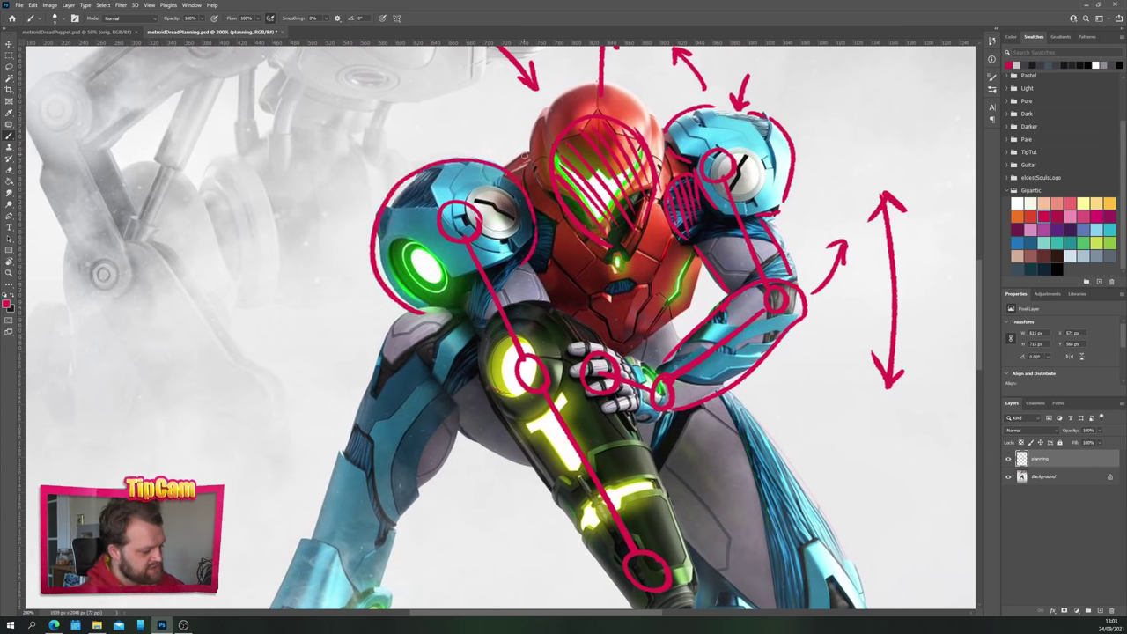
pyautogui.moveTo(486, 176)
pyautogui.mouseDown()
pyautogui.moveTo(451, 251)
pyautogui.moveTo(538, 289)
pyautogui.mouseUp()
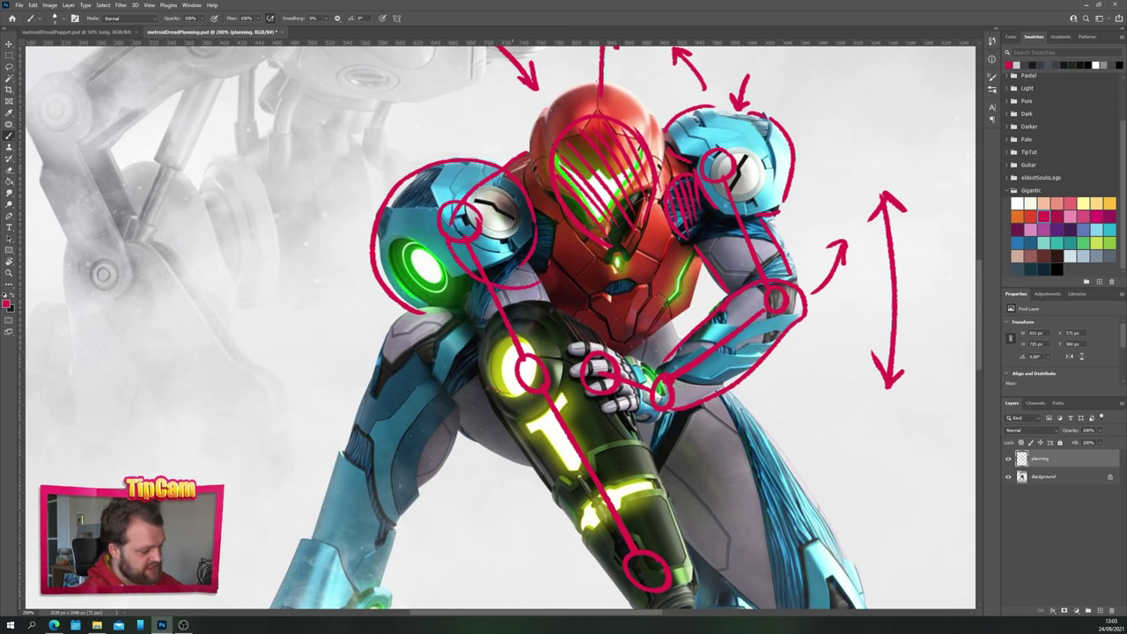
pyautogui.moveTo(531, 199)
pyautogui.mouseDown()
pyautogui.moveTo(535, 262)
pyautogui.moveTo(525, 239)
pyautogui.mouseUp()
pyautogui.moveTo(488, 191); pyautogui.dragTo(508, 258)
pyautogui.moveTo(480, 220); pyautogui.dragTo(489, 250)
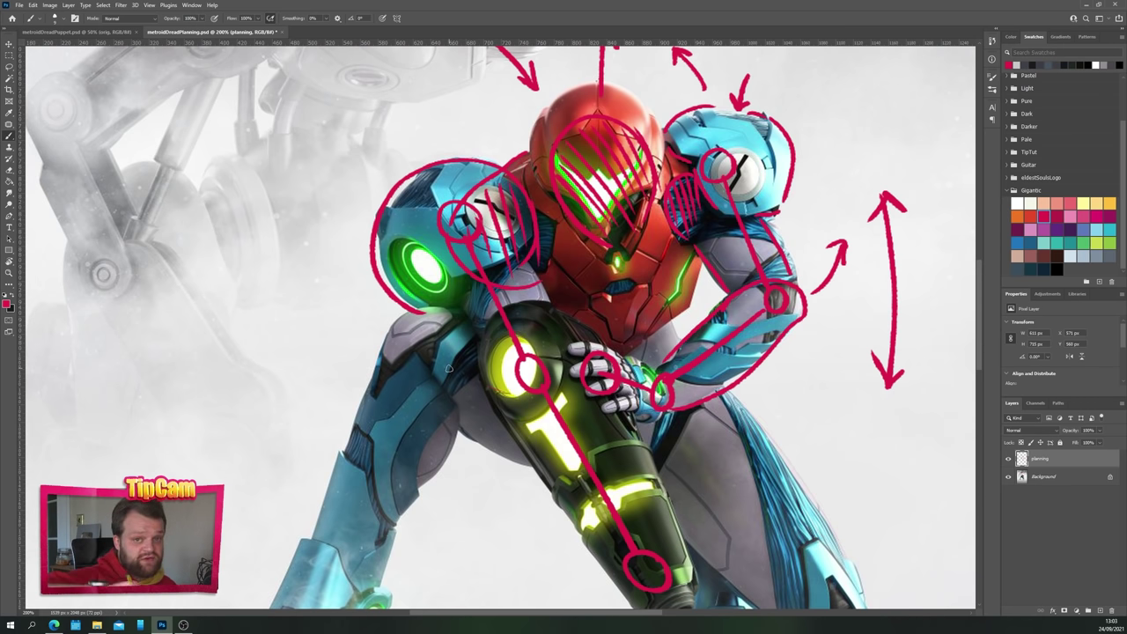
# Outline the arm cannon and torso area, and sketch joint circles joined by lines down the extended leg to the toe.
pyautogui.moveTo(406, 406); pyautogui.dragTo(324, 297)
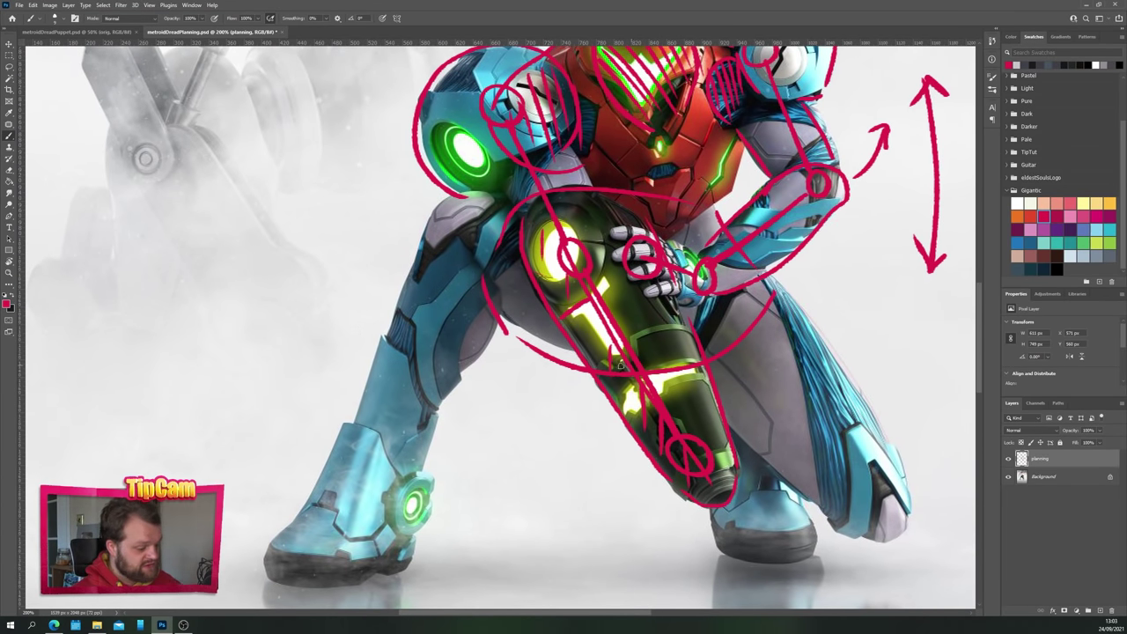
pyautogui.moveTo(482, 231)
pyautogui.mouseDown()
pyautogui.moveTo(460, 273)
pyautogui.moveTo(389, 468)
pyautogui.moveTo(396, 513)
pyautogui.moveTo(361, 493)
pyautogui.moveTo(389, 483)
pyautogui.moveTo(317, 551)
pyautogui.mouseUp()
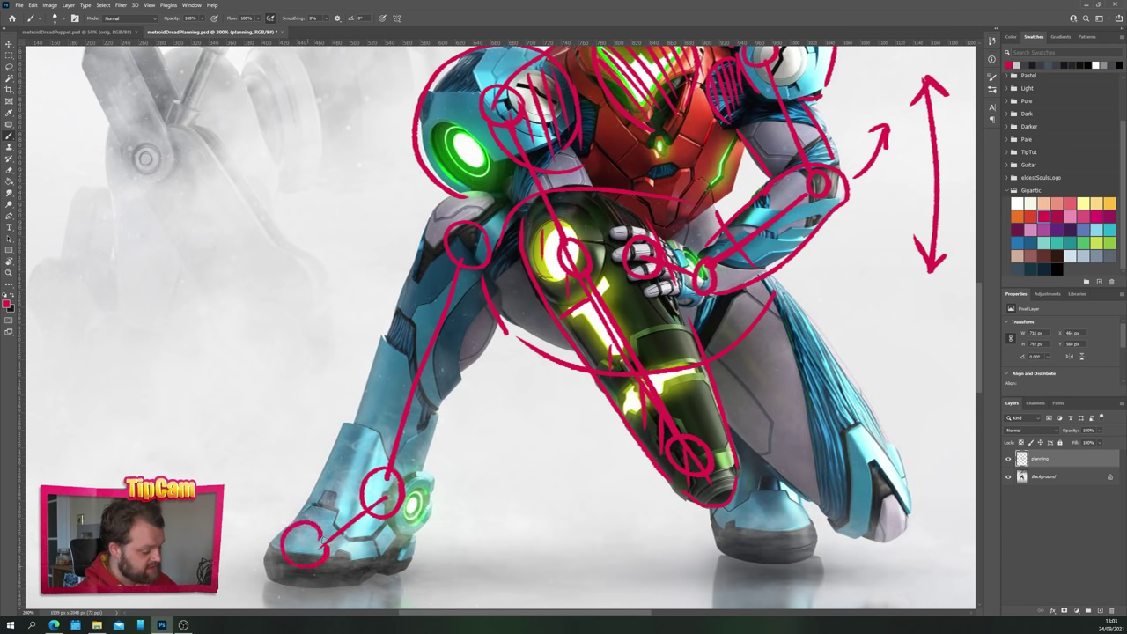
# Outline the boot behind the arm cannon and sketch the kneeling leg's thigh lines down to a circle at the knee.
pyautogui.moveTo(296, 444); pyautogui.dragTo(273, 389)
pyautogui.moveTo(504, 379); pyautogui.dragTo(302, 473)
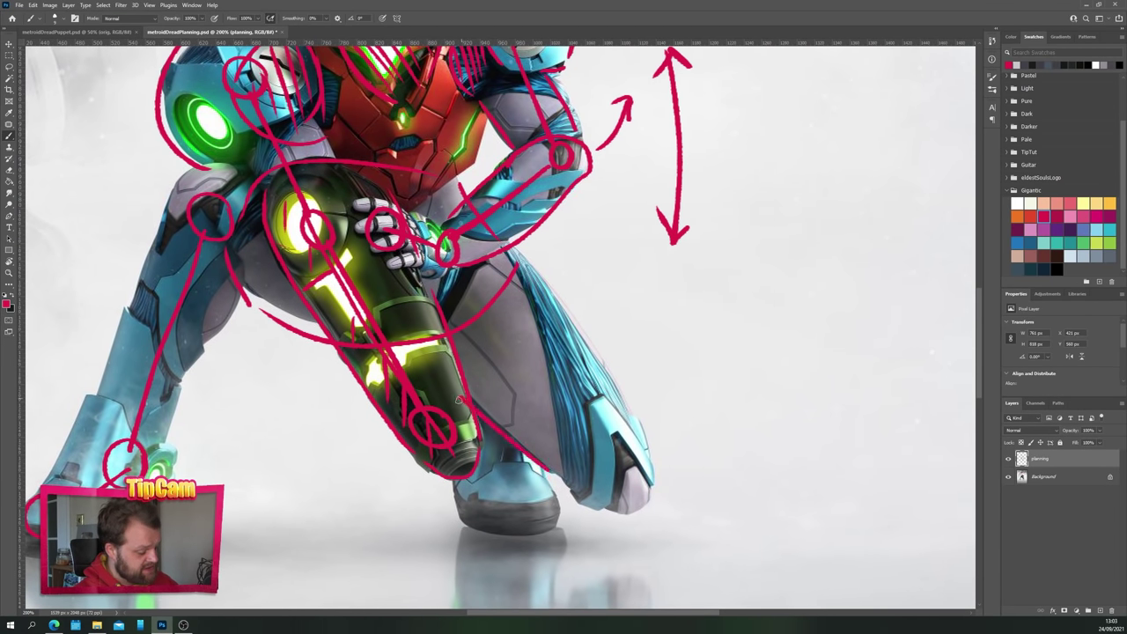
pyautogui.moveTo(457, 471)
pyautogui.mouseDown()
pyautogui.moveTo(551, 532)
pyautogui.moveTo(548, 475)
pyautogui.mouseUp()
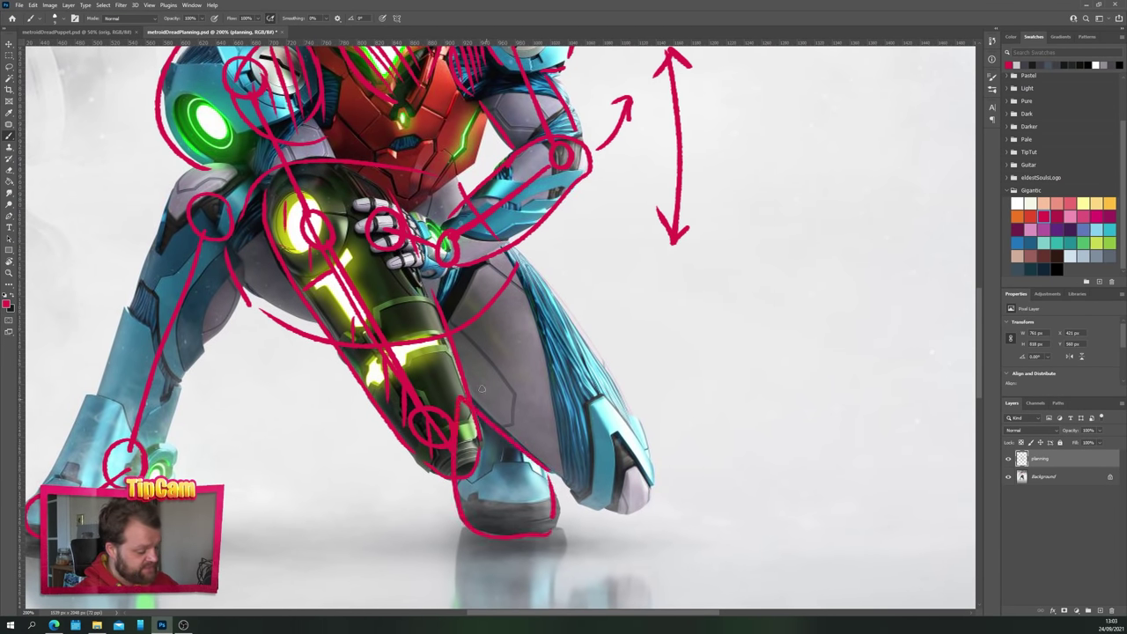
pyautogui.moveTo(475, 279)
pyautogui.mouseDown()
pyautogui.moveTo(619, 467)
pyautogui.moveTo(597, 478)
pyautogui.moveTo(472, 419)
pyautogui.mouseUp()
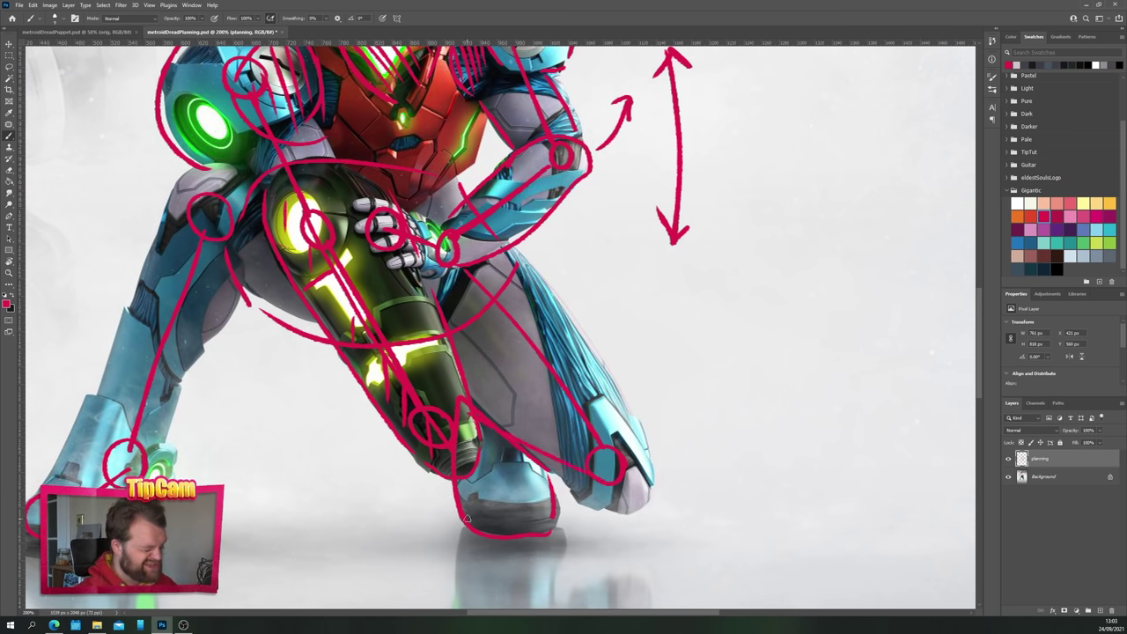
# Draw a large circle around the whole character and mark the reflective floor beneath with two upward arrows and three crosses.
pyautogui.scroll(-5, 380, 420)
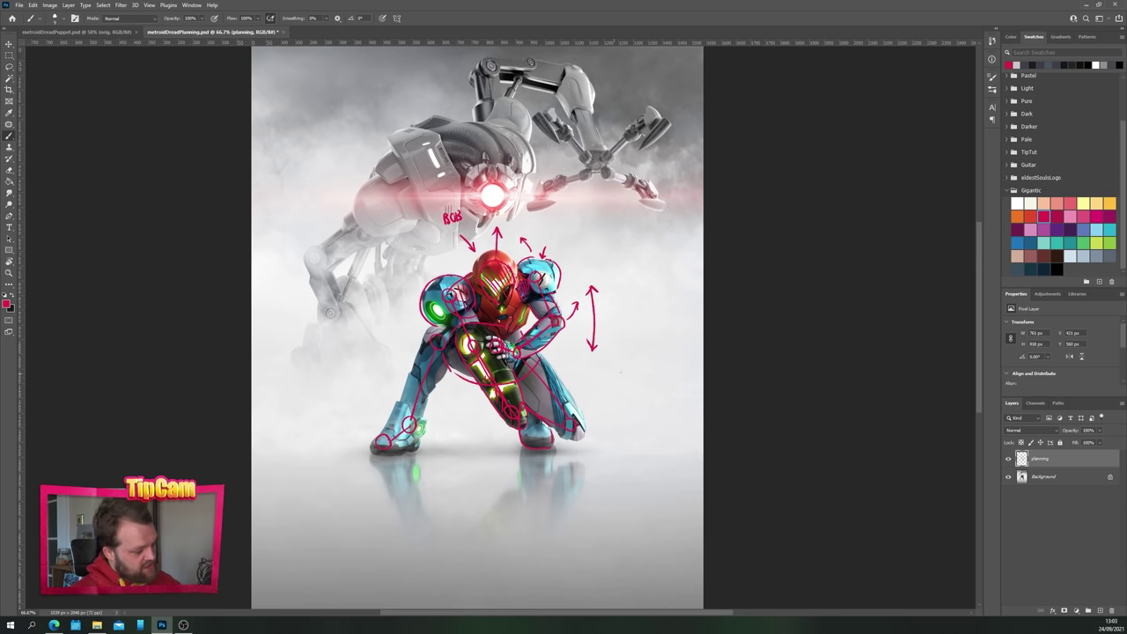
pyautogui.moveTo(646, 335)
pyautogui.mouseDown()
pyautogui.moveTo(377, 215)
pyautogui.moveTo(570, 533)
pyautogui.moveTo(653, 292)
pyautogui.mouseUp()
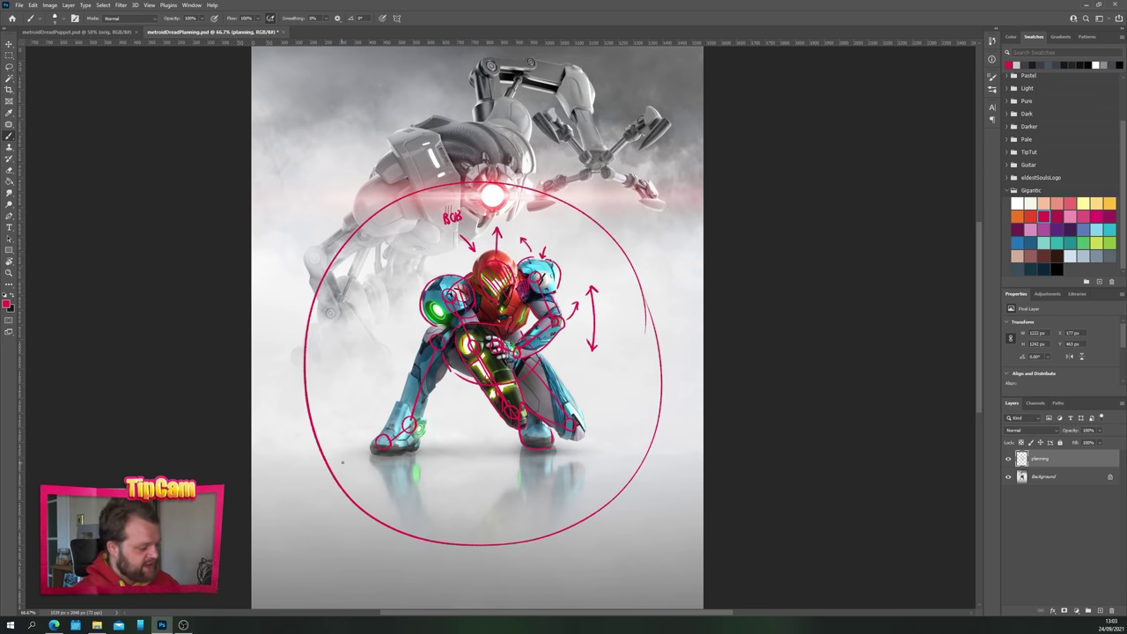
pyautogui.moveTo(351, 474); pyautogui.dragTo(327, 432)
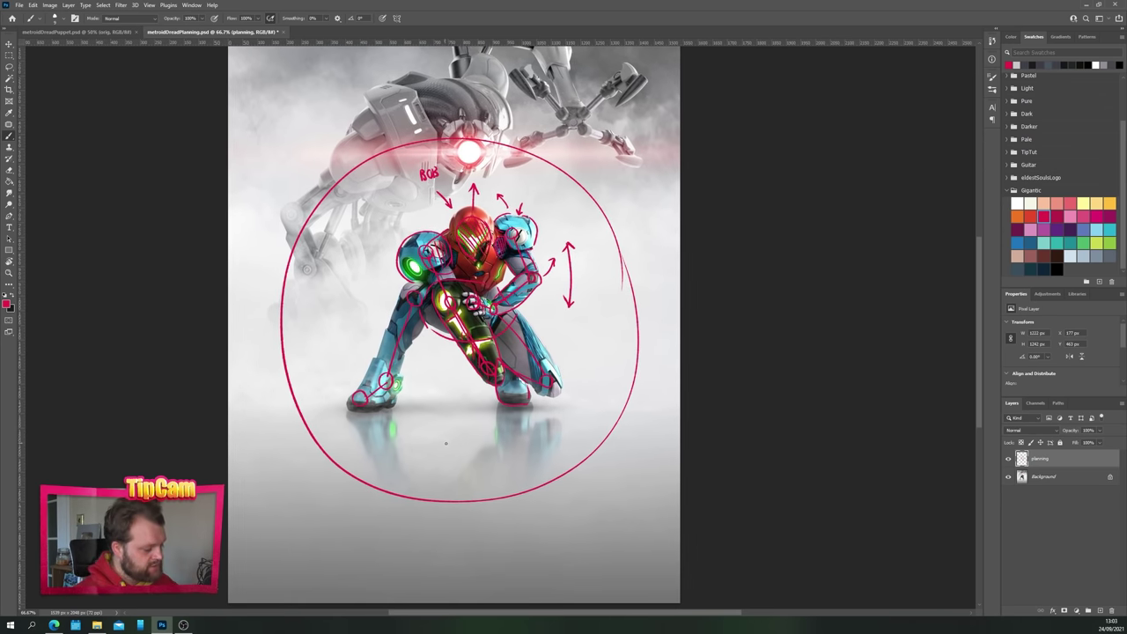
pyautogui.moveTo(456, 441)
pyautogui.mouseDown()
pyautogui.moveTo(450, 421)
pyautogui.moveTo(457, 431)
pyautogui.mouseUp()
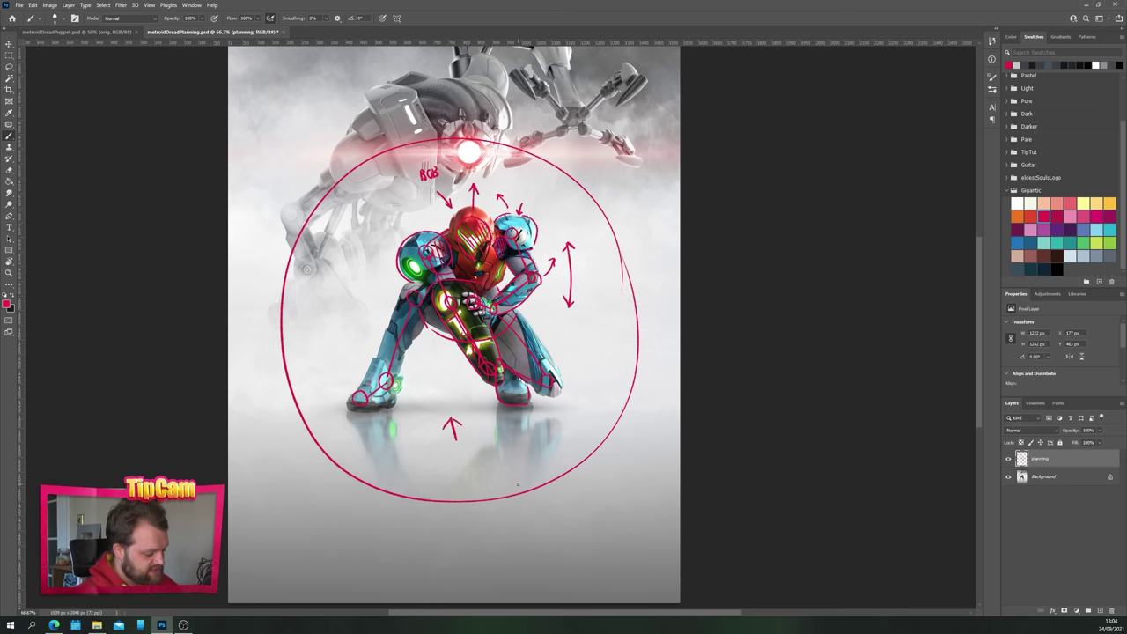
pyautogui.moveTo(521, 516); pyautogui.dragTo(520, 482)
pyautogui.moveTo(514, 502); pyautogui.dragTo(526, 503)
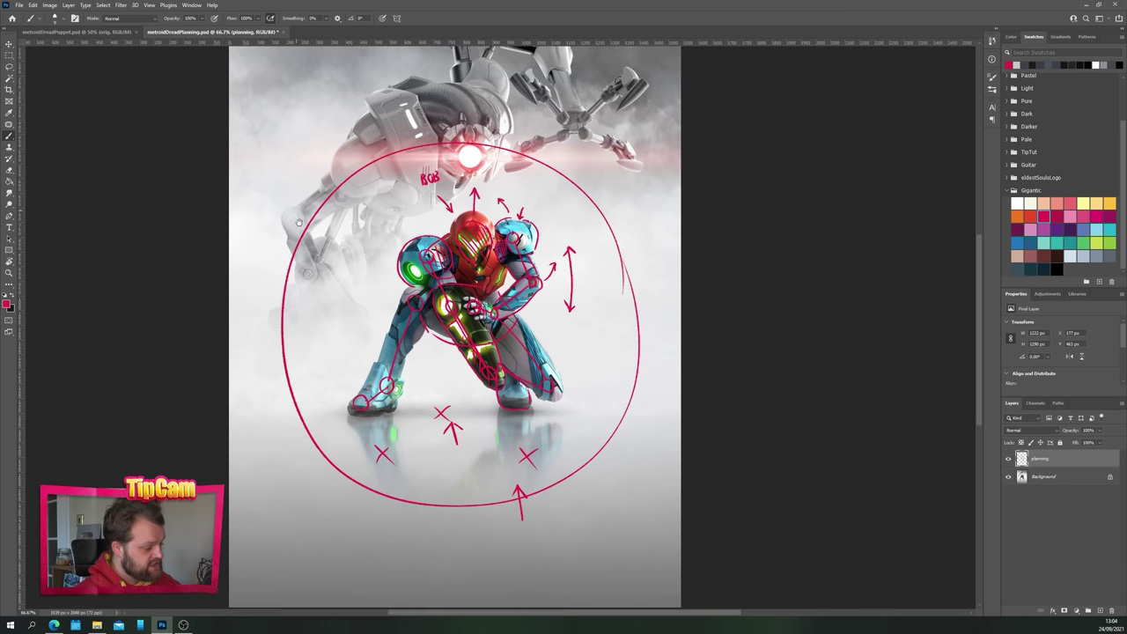
pyautogui.scroll(3, 393, 388)
pyautogui.hscroll(-1, 394, 389)
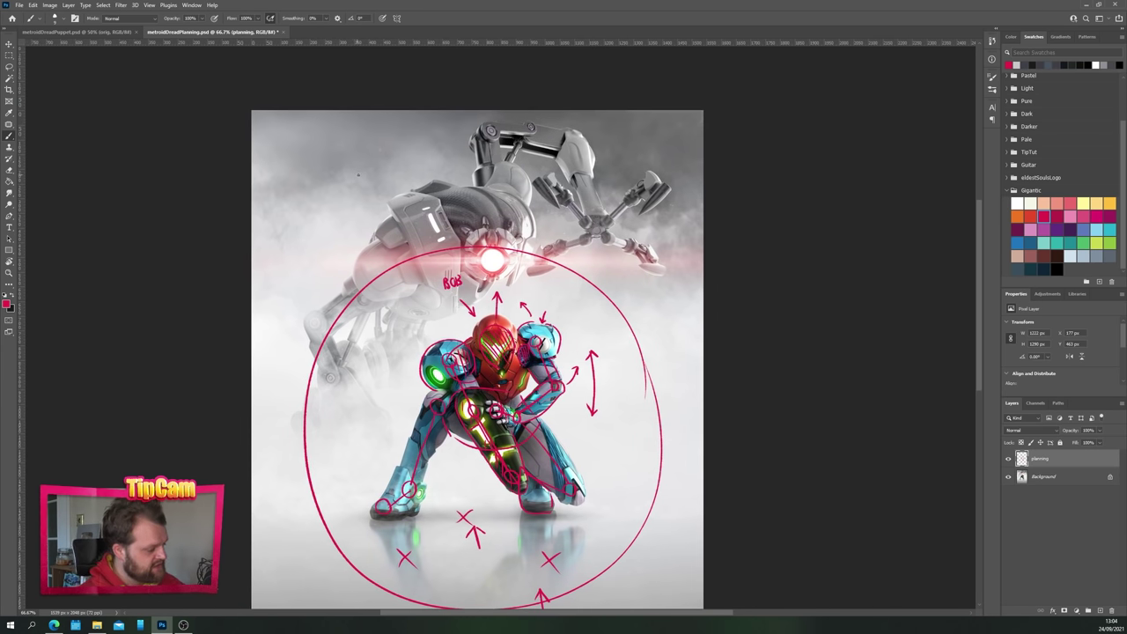
# Sketch a fan of small circles, short lines and arrows over the robot's side of the background as motion notes.
pyautogui.moveTo(358, 174)
pyautogui.mouseDown()
pyautogui.moveTo(354, 160)
pyautogui.moveTo(380, 179)
pyautogui.moveTo(330, 181)
pyautogui.moveTo(396, 249)
pyautogui.mouseUp()
pyautogui.moveTo(349, 216); pyautogui.dragTo(324, 250)
pyautogui.moveTo(352, 134); pyautogui.dragTo(404, 207)
pyautogui.moveTo(331, 199); pyautogui.dragTo(305, 224)
pyautogui.moveTo(307, 162)
pyautogui.mouseDown()
pyautogui.moveTo(317, 177)
pyautogui.moveTo(295, 222)
pyautogui.mouseUp()
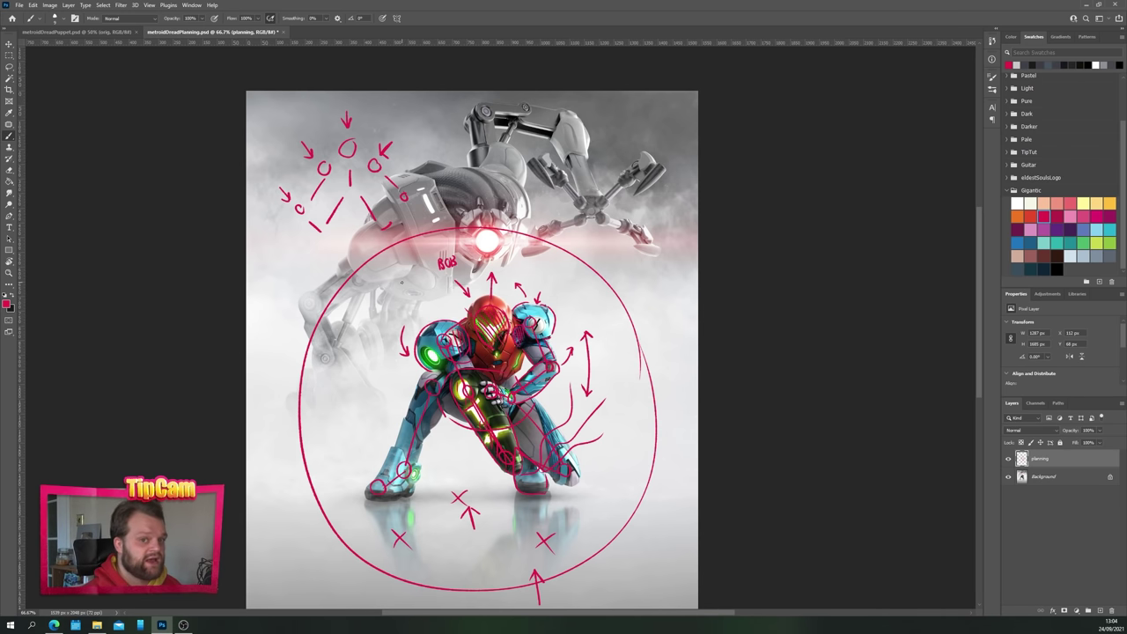
pyautogui.moveTo(332, 441); pyautogui.dragTo(349, 363)
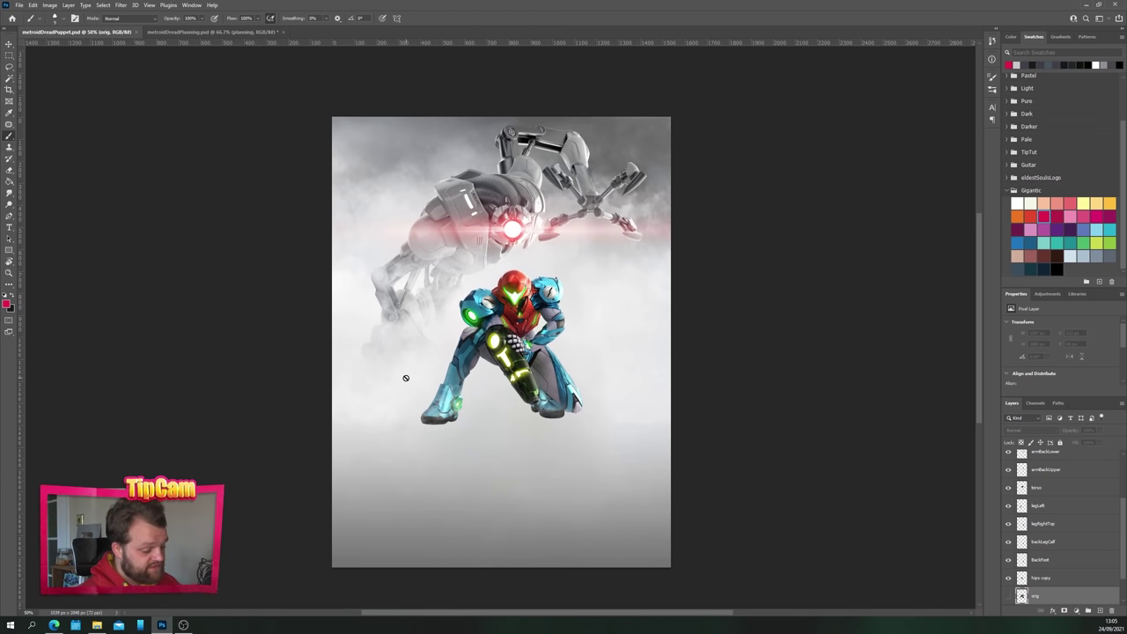
# Detach the layer list, place it beside the artwork and lengthen it to fit the whole layer stack.
pyautogui.moveTo(1012, 402); pyautogui.dragTo(749, 97)
pyautogui.moveTo(794, 193); pyautogui.dragTo(797, 558)
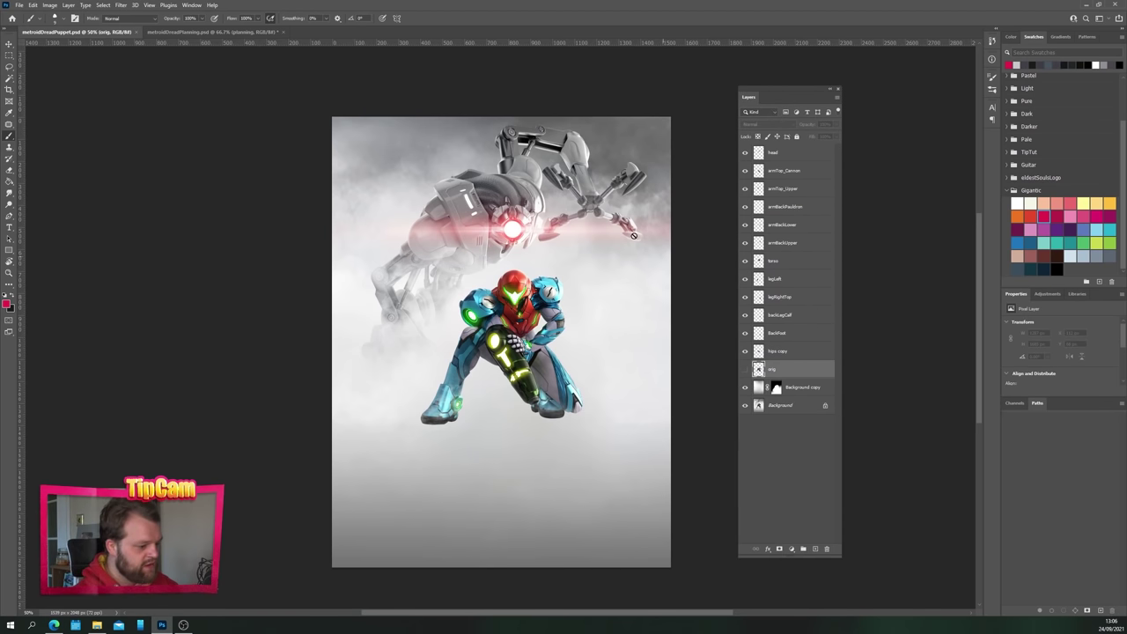
# Hide the character's part layers one by one from head down to BackFoot, leaving only the hips copy part.
pyautogui.click(745, 153)
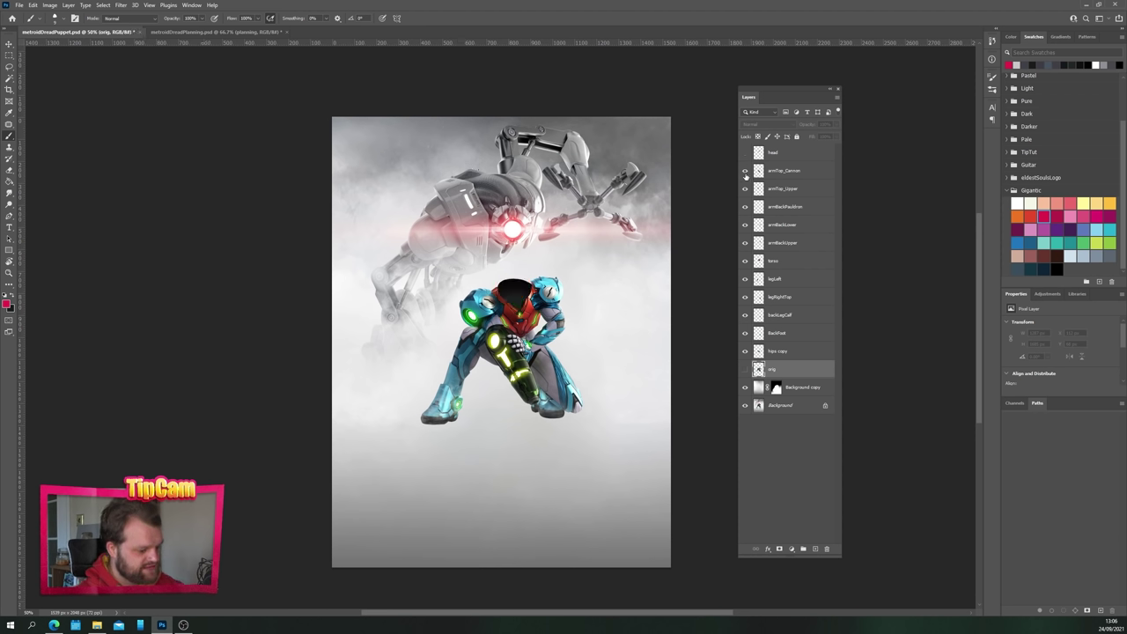
pyautogui.click(745, 172)
pyautogui.click(745, 208)
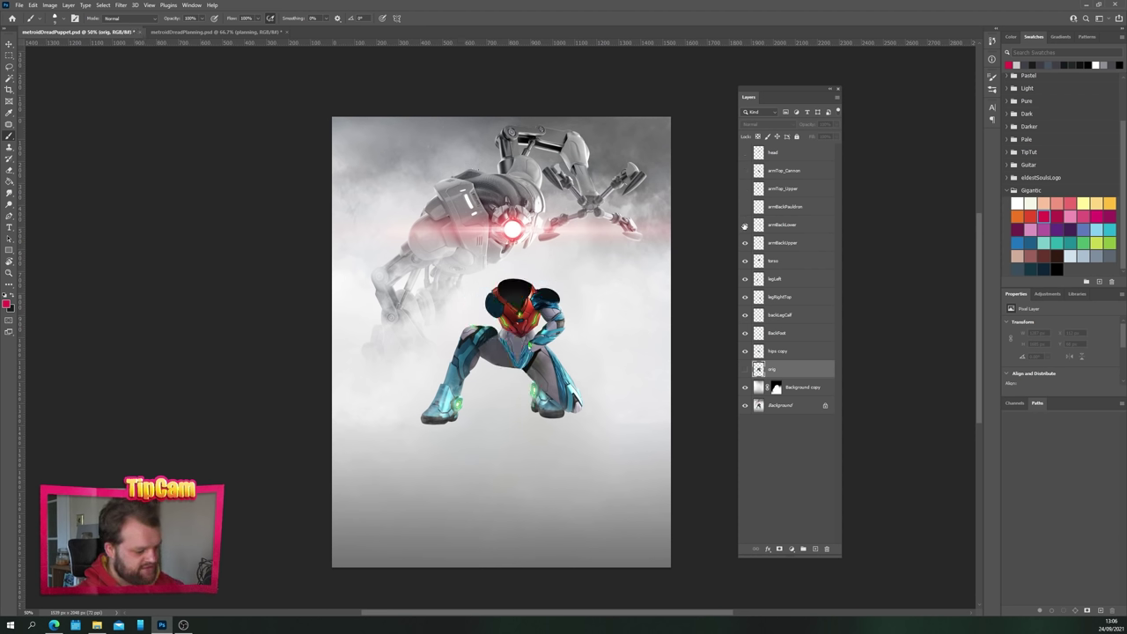
pyautogui.click(745, 228)
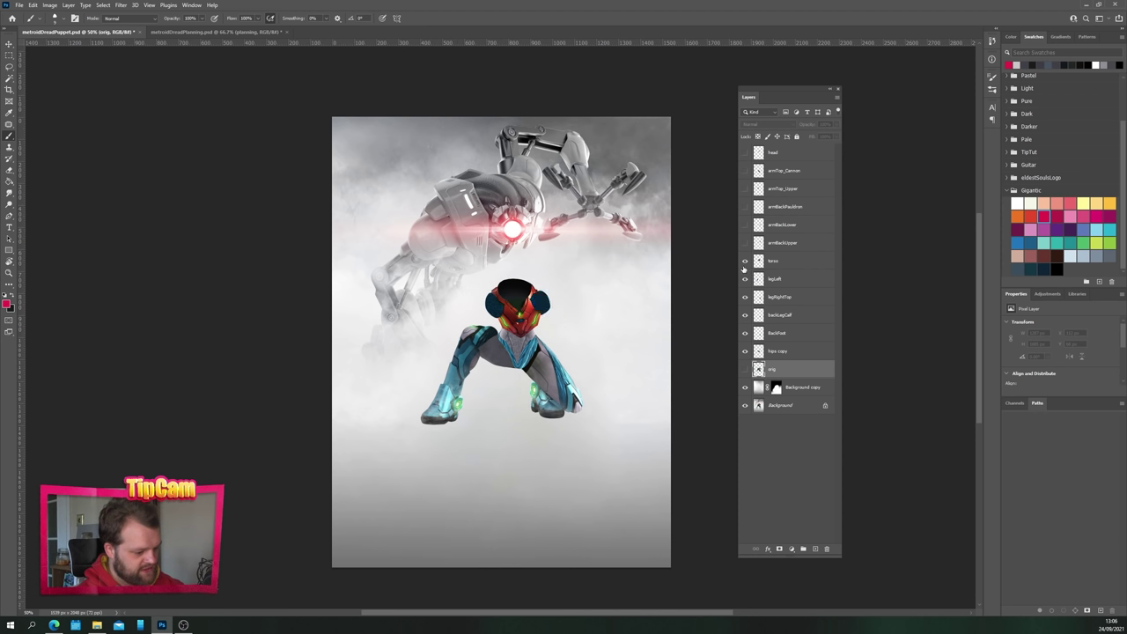
pyautogui.click(745, 260)
pyautogui.click(745, 279)
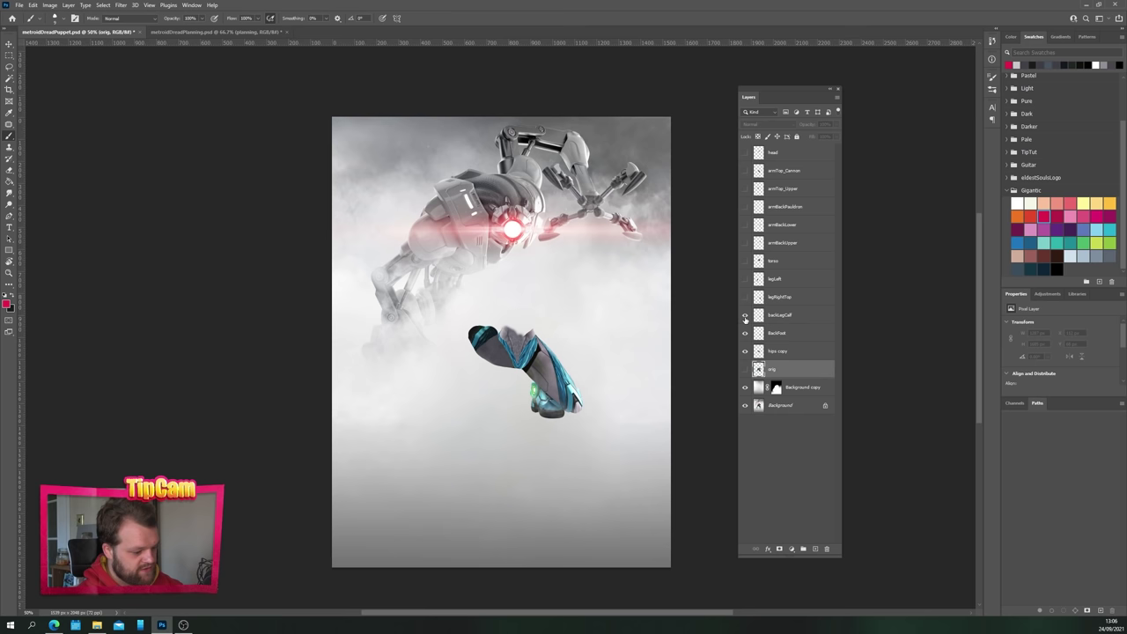
pyautogui.click(745, 298)
pyautogui.click(745, 315)
pyautogui.click(745, 333)
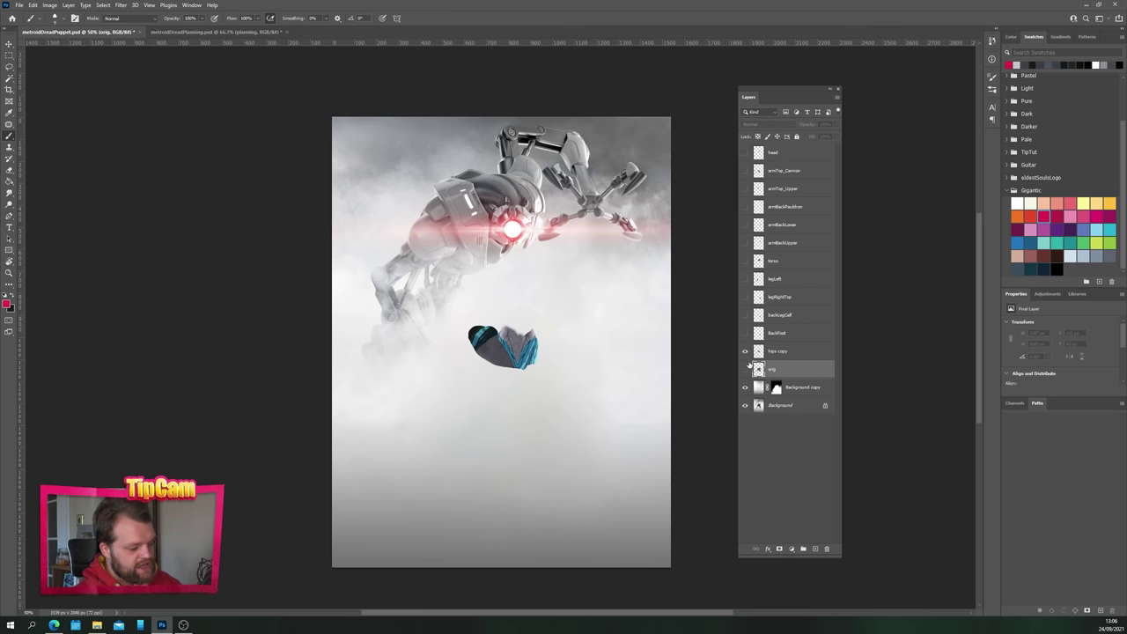
# Examine the painted-in hips piece up close and show the layers from BackFoot up to head again.
pyautogui.hotkey('ctrl', '+')
pyautogui.hotkey('ctrl', '+')
pyautogui.hotkey('ctrl', '+')
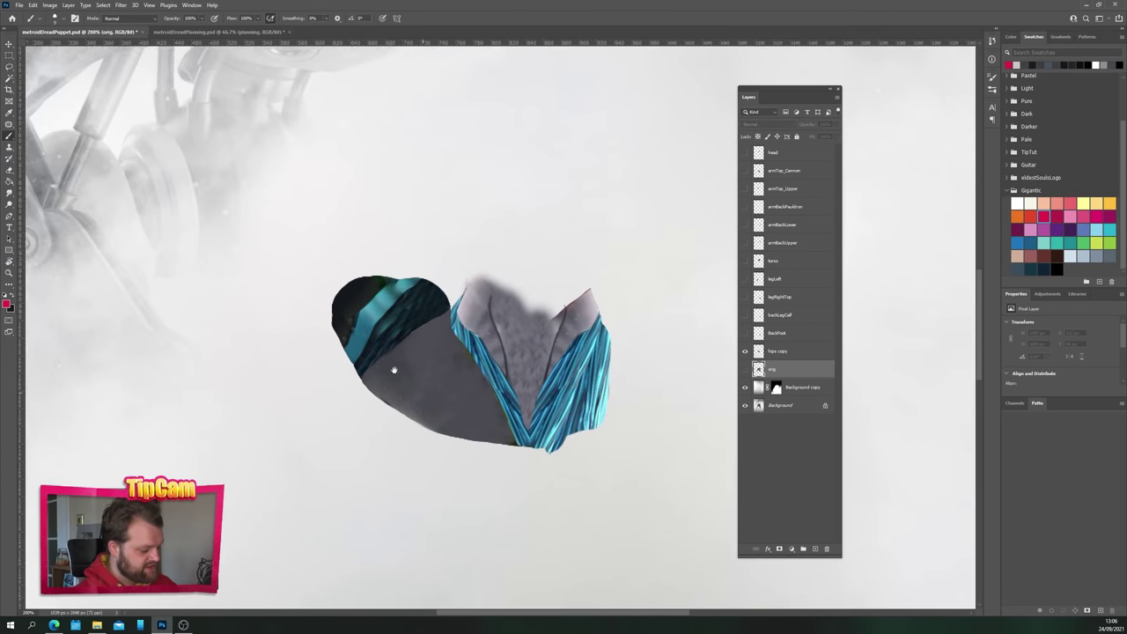
pyautogui.moveTo(745, 333); pyautogui.dragTo(745, 152)
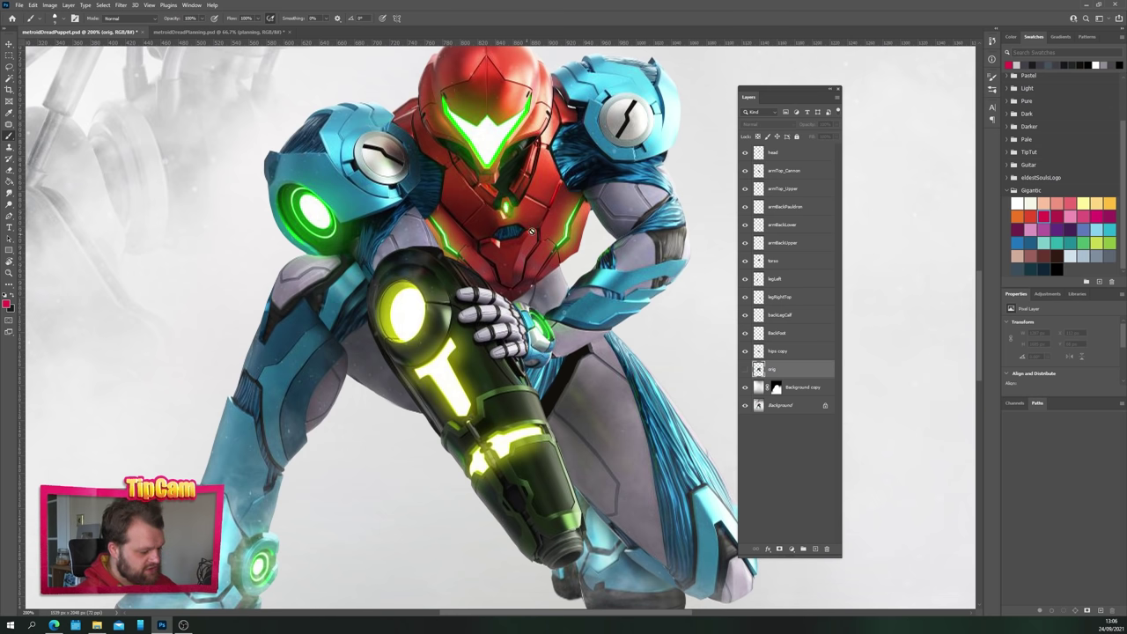
# Try rotating armTop_Cannon and armTop_Upper together with Free Transform around a pivot placed on the shoulder.
pyautogui.click(772, 171)
pyautogui.keyDown('shift'); pyautogui.click(775, 190); pyautogui.keyUp('shift')
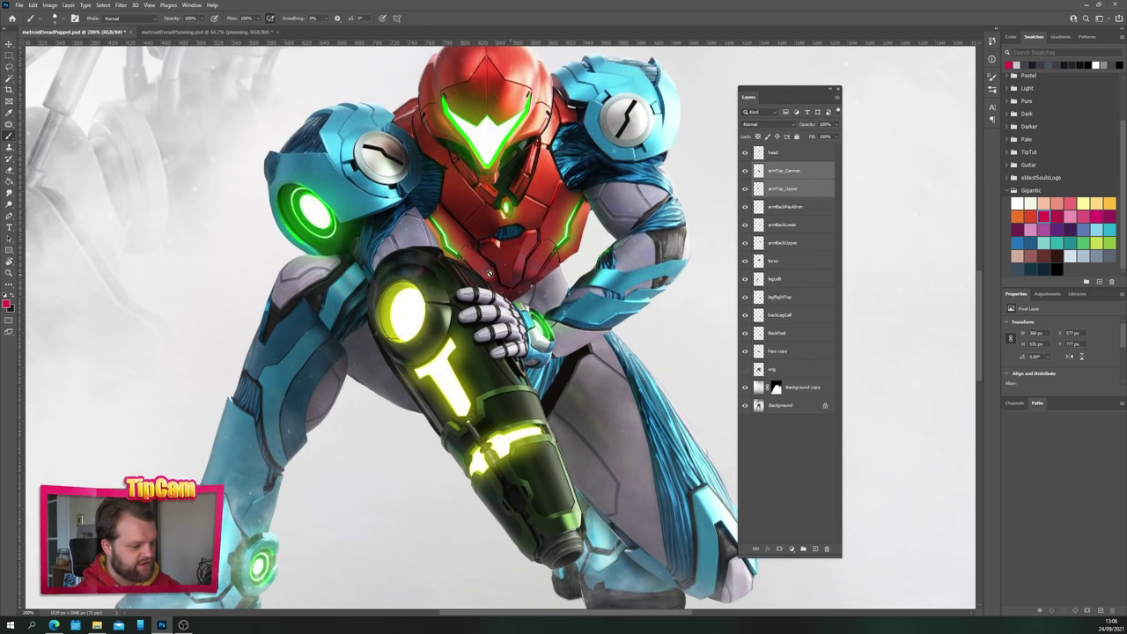
pyautogui.hotkey('ctrl', 't')
pyautogui.moveTo(366, 218); pyautogui.dragTo(333, 143)
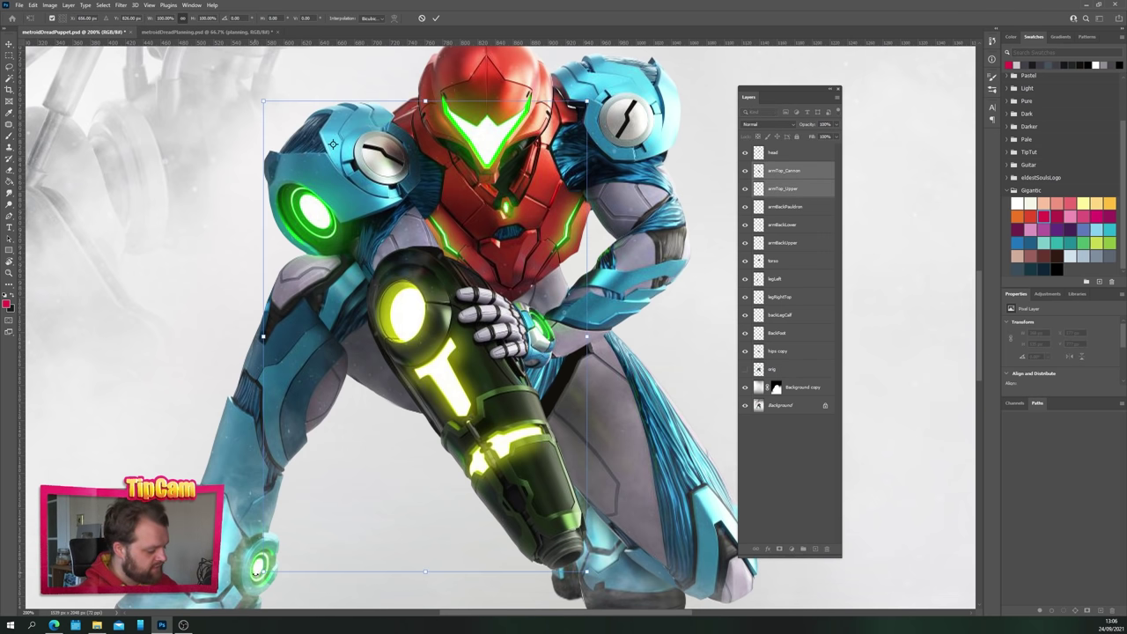
pyautogui.moveTo(254, 577)
pyautogui.mouseDown()
pyautogui.moveTo(273, 560)
pyautogui.moveTo(230, 549)
pyautogui.moveTo(357, 555)
pyautogui.moveTo(310, 543)
pyautogui.moveTo(255, 549)
pyautogui.moveTo(274, 553)
pyautogui.moveTo(309, 524)
pyautogui.moveTo(320, 552)
pyautogui.moveTo(323, 541)
pyautogui.moveTo(262, 551)
pyautogui.mouseUp()
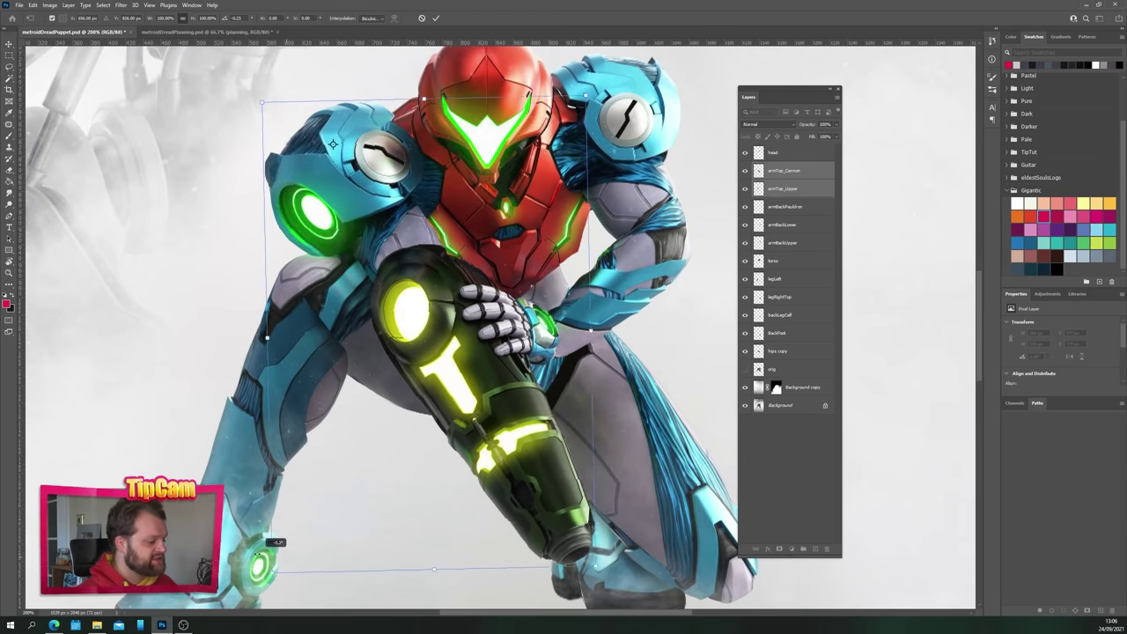
pyautogui.press('Escape')
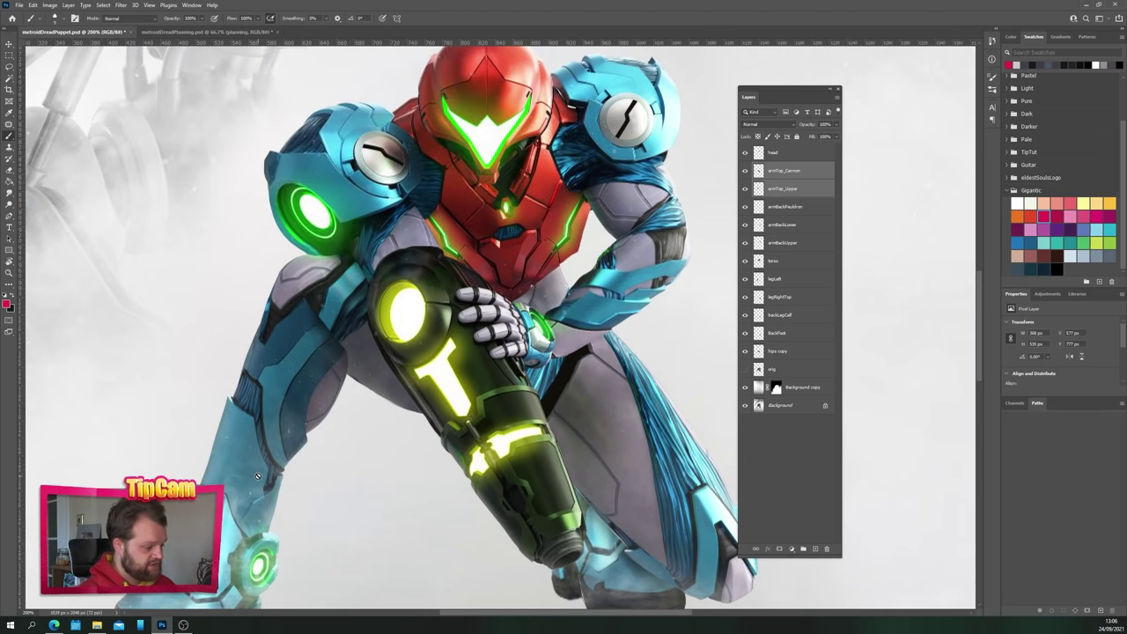
pyautogui.hotkey('ctrl', '1')
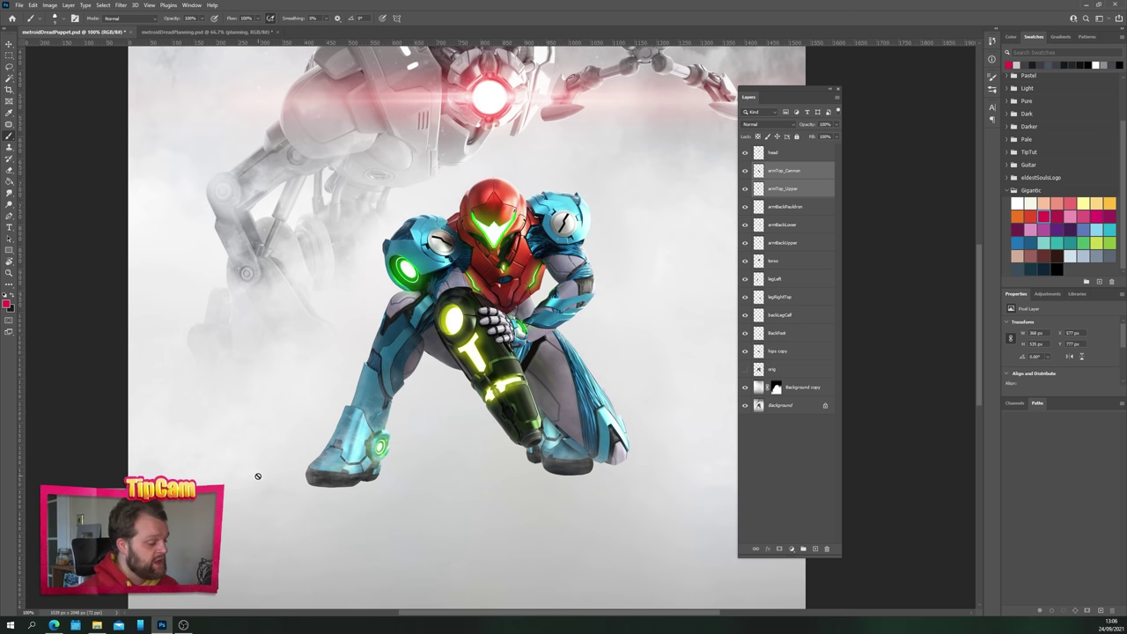
# Switch to metroidDreadPlanning.psd and set up the standard Pen tool in Path mode for tracing the kneeling leg.
pyautogui.click(209, 31)
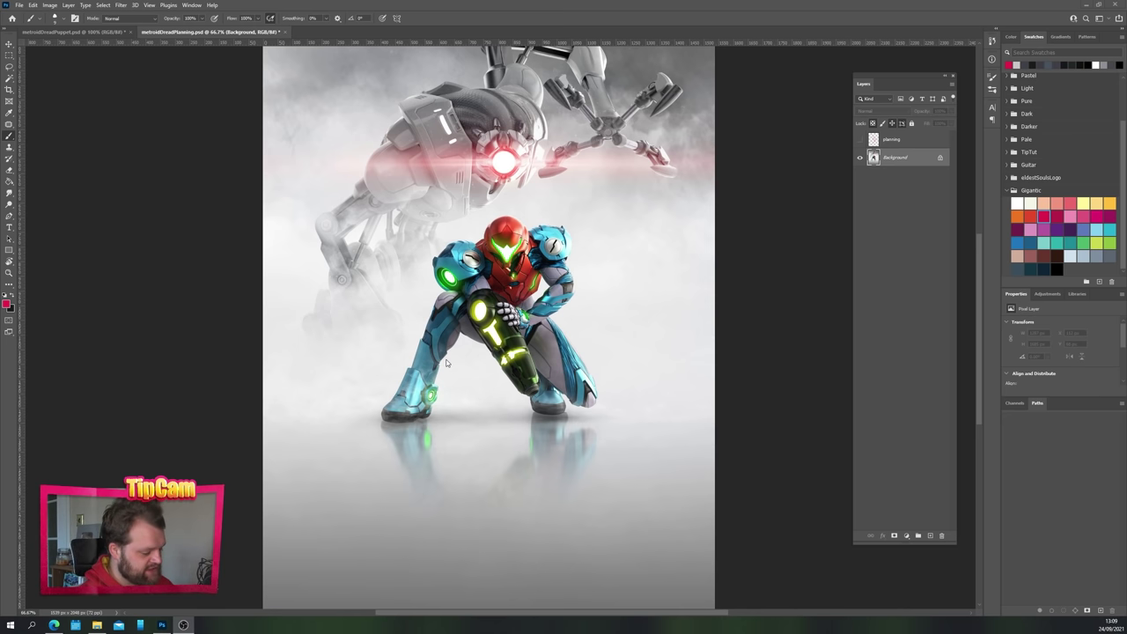
pyautogui.click(448, 410)
pyautogui.hotkey('ctrl', '+')
pyautogui.hotkey('ctrl', '+')
pyautogui.press('p')
pyautogui.click(62, 18)
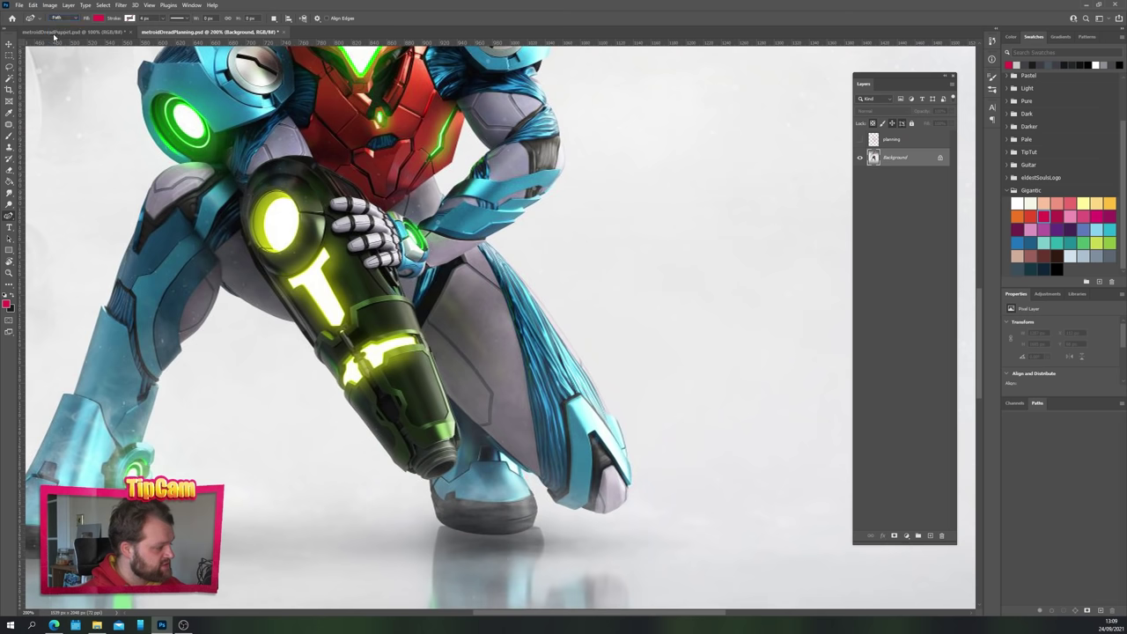
pyautogui.click(57, 35)
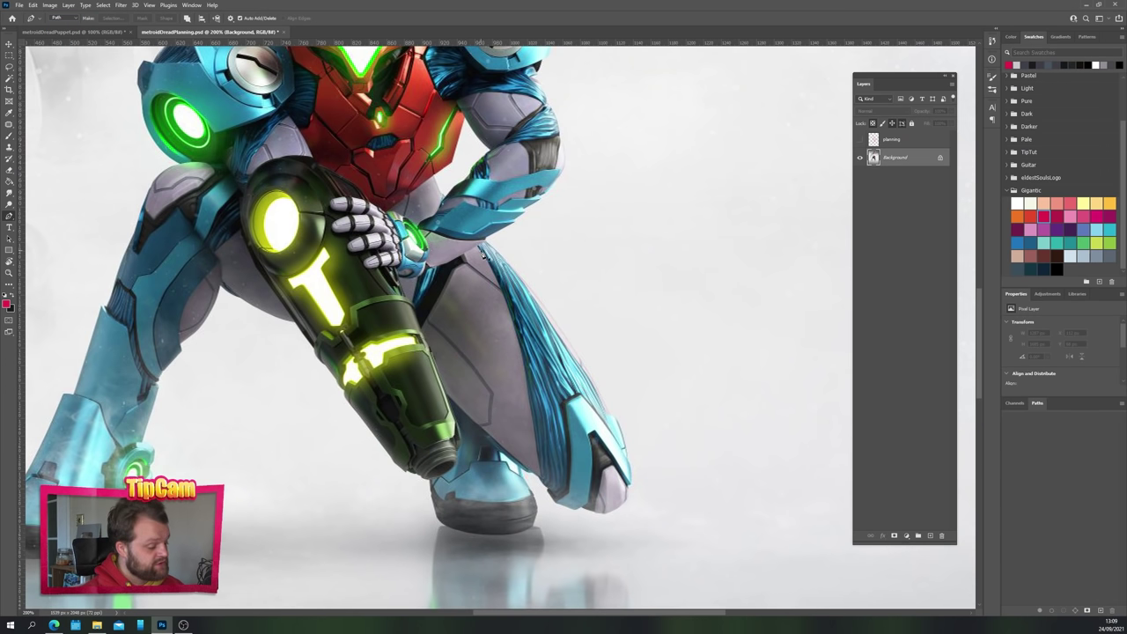
# Trace a curved path down the kneeling leg's outer edge from the hip to the knee armour.
pyautogui.click(487, 245)
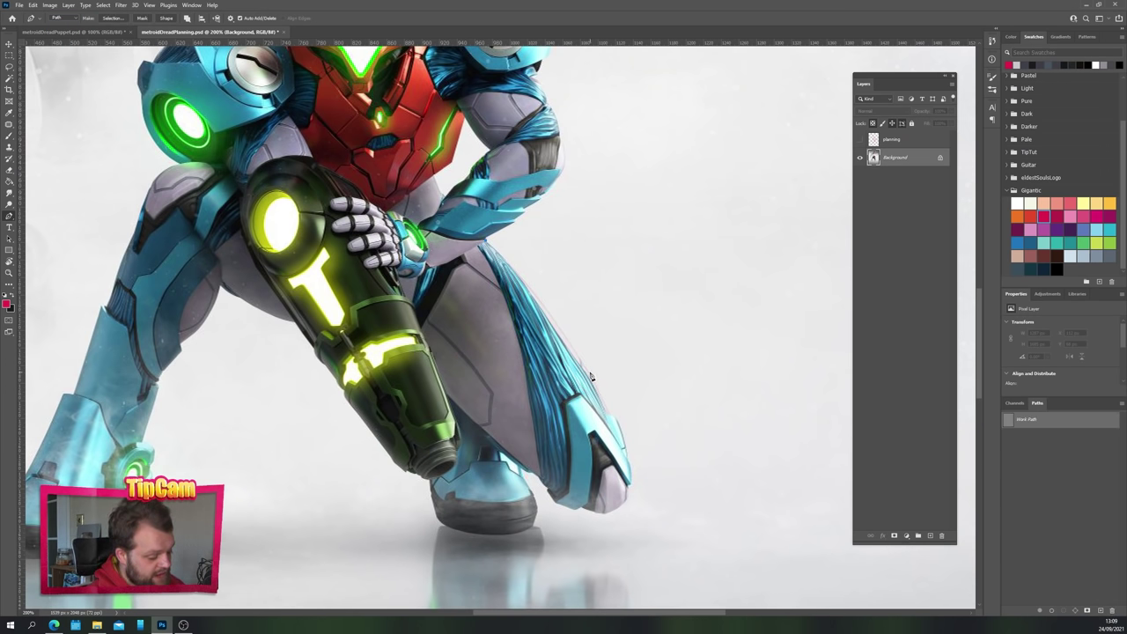
pyautogui.moveTo(588, 375); pyautogui.dragTo(627, 447)
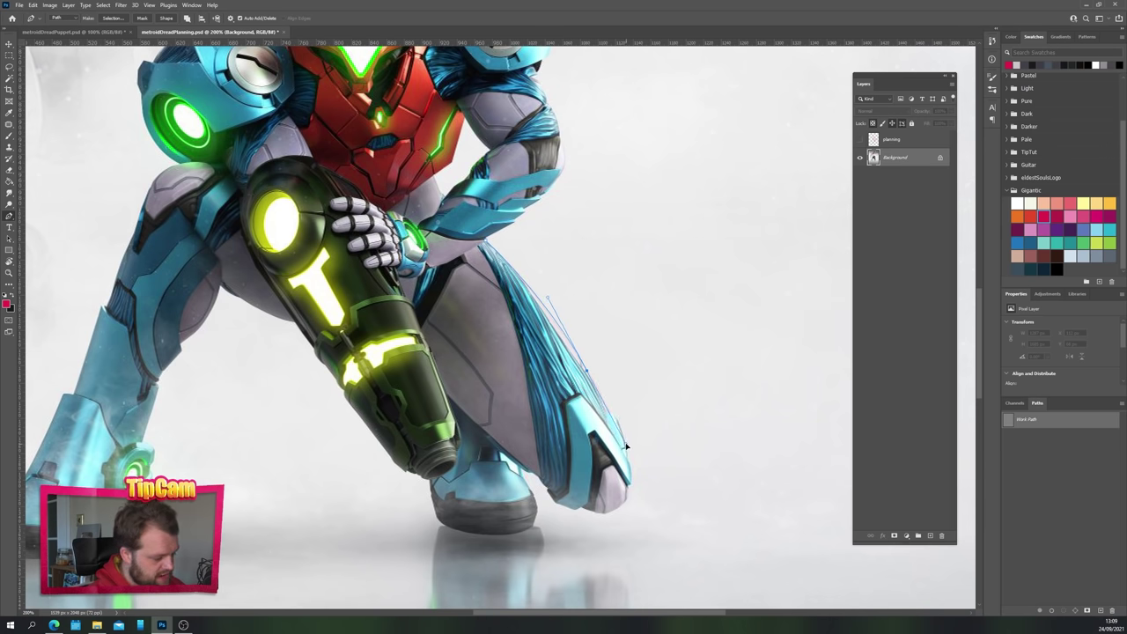
pyautogui.click(625, 448)
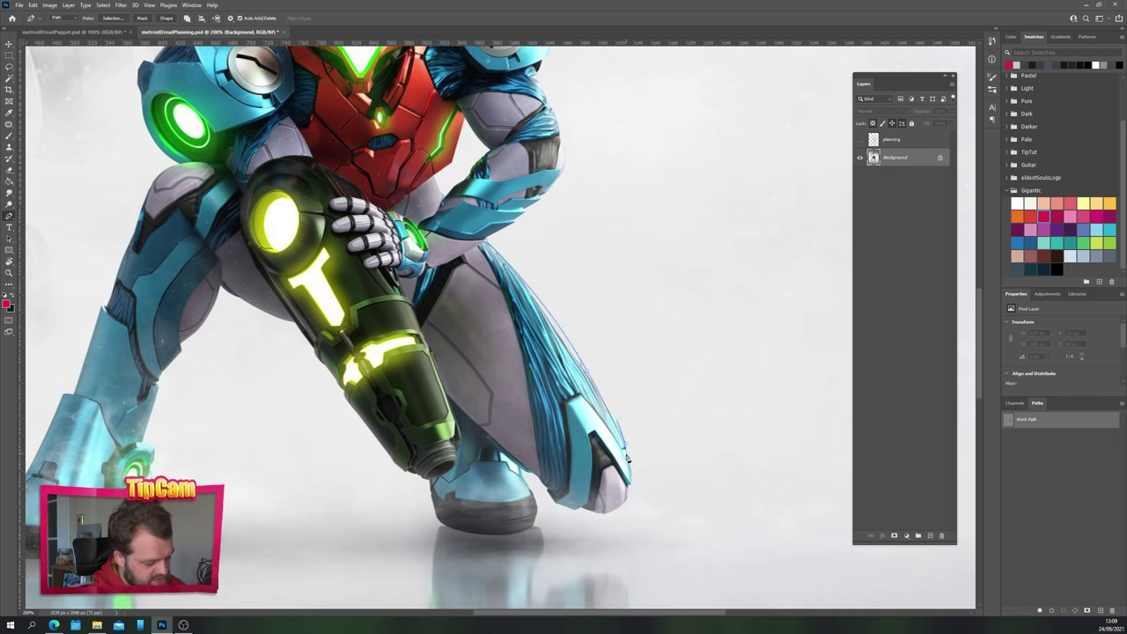
pyautogui.hotkey('ctrl', '+')
pyautogui.hotkey('ctrl', '+')
pyautogui.moveTo(616, 487); pyautogui.dragTo(354, 245)
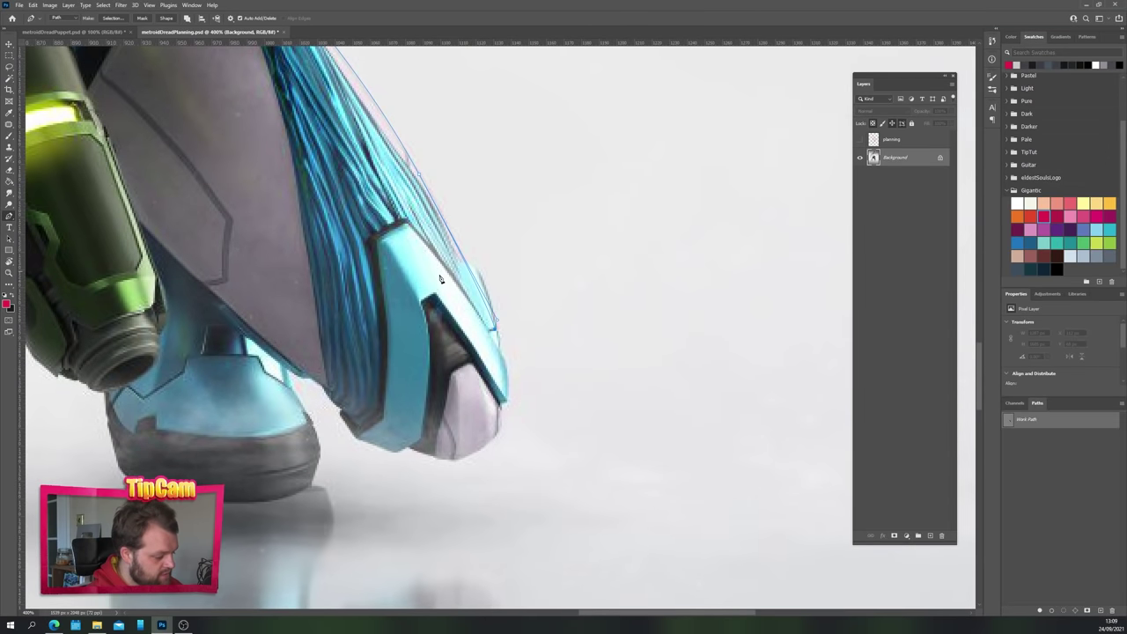
pyautogui.moveTo(496, 321)
pyautogui.mouseDown()
pyautogui.moveTo(501, 226)
pyautogui.moveTo(426, 181)
pyautogui.moveTo(511, 219)
pyautogui.moveTo(516, 299)
pyautogui.moveTo(502, 306)
pyautogui.mouseUp()
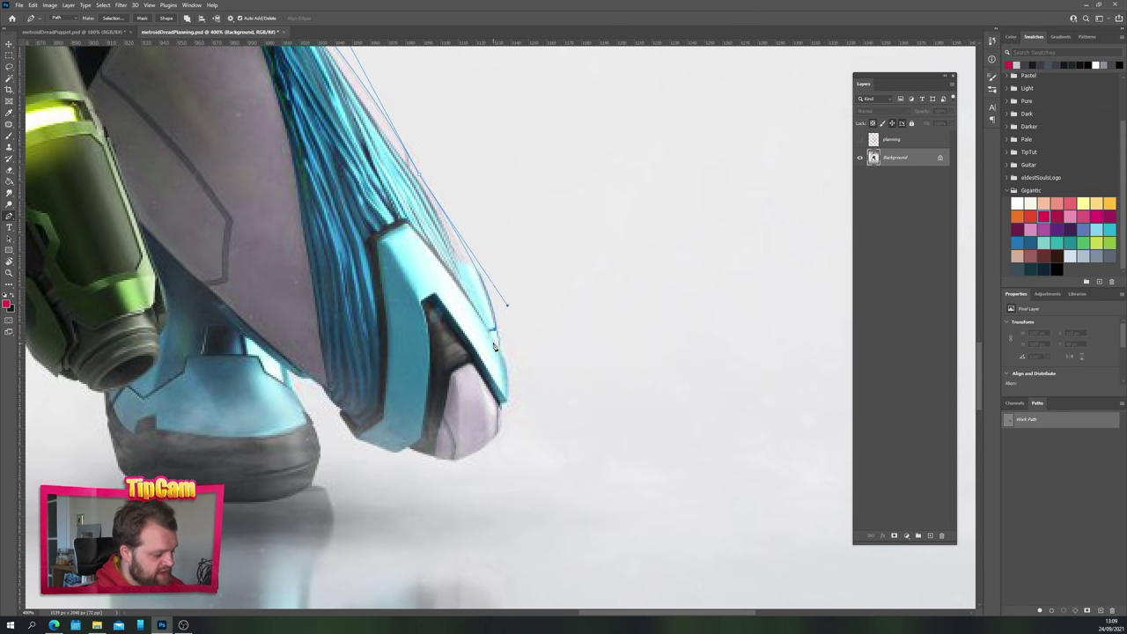
pyautogui.click(496, 331)
# Continue the path around the knee armour and back along the underside of the knee.
pyautogui.click(500, 350)
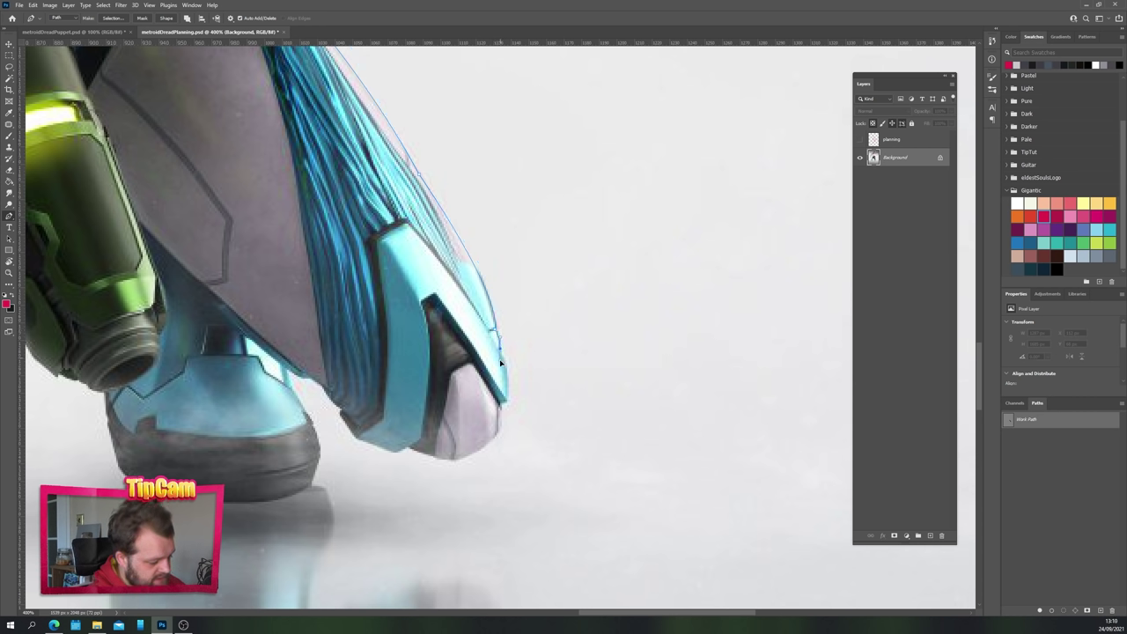
pyautogui.moveTo(506, 402); pyautogui.dragTo(496, 434)
pyautogui.click(500, 404)
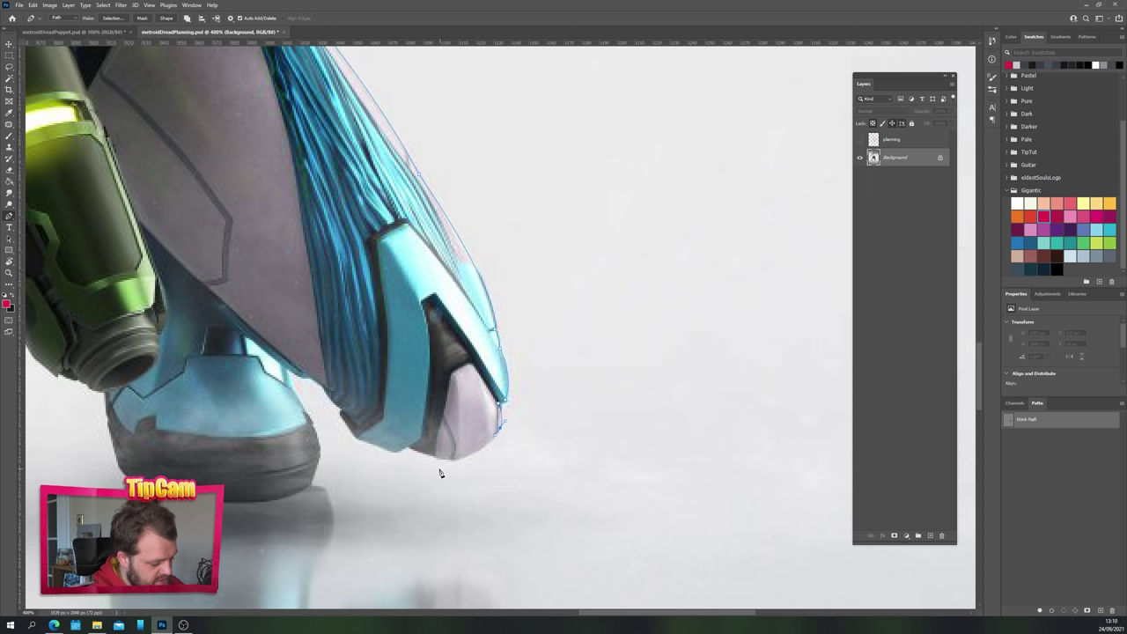
pyautogui.moveTo(411, 450); pyautogui.dragTo(347, 410)
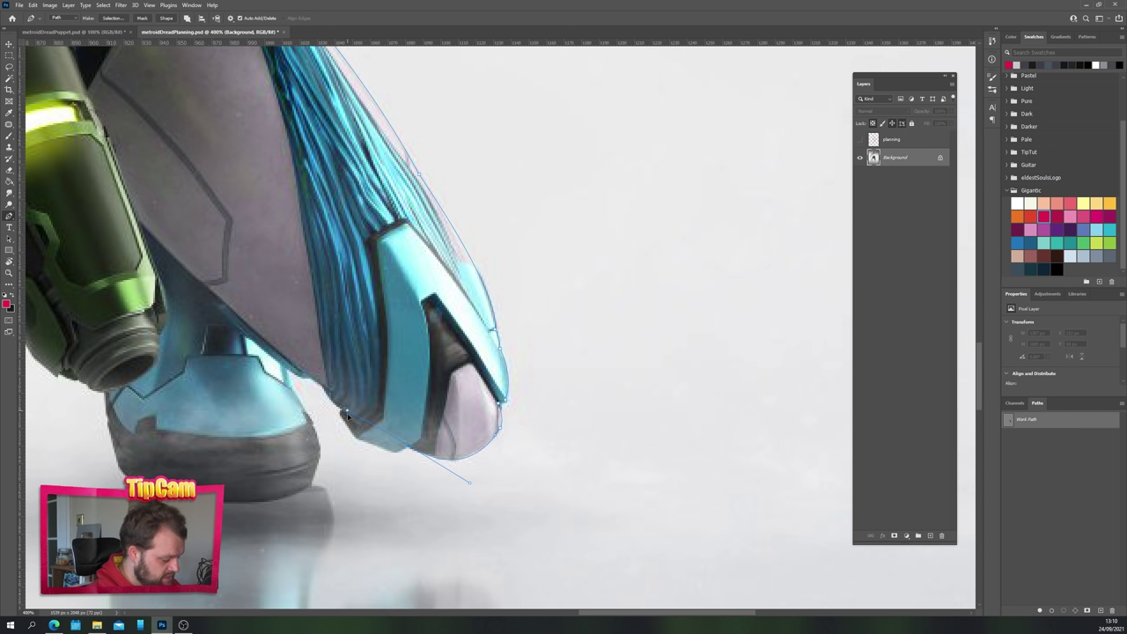
pyautogui.moveTo(347, 412)
pyautogui.mouseDown()
pyautogui.moveTo(353, 448)
pyautogui.moveTo(430, 509)
pyautogui.moveTo(402, 452)
pyautogui.moveTo(322, 421)
pyautogui.moveTo(350, 432)
pyautogui.mouseUp()
pyautogui.click(339, 411)
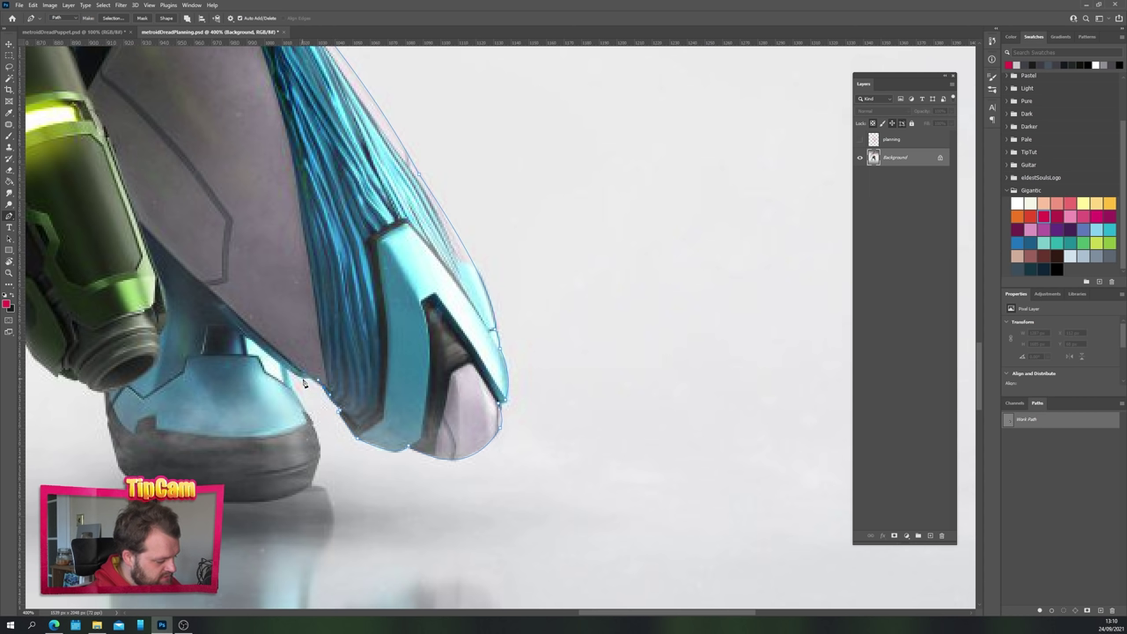
# Carry the path around the boot behind the arm cannon up to the cannon's muzzle and leave the trace.
pyautogui.click(303, 379)
pyautogui.click(290, 373)
pyautogui.moveTo(294, 392); pyautogui.dragTo(302, 404)
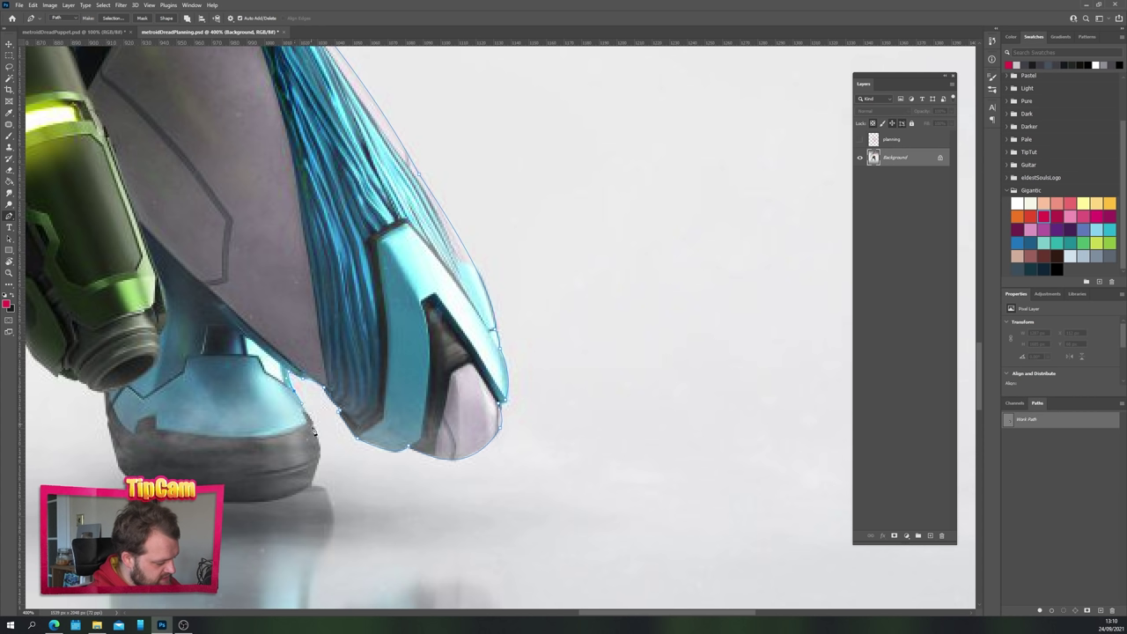
pyautogui.moveTo(321, 453); pyautogui.dragTo(318, 470)
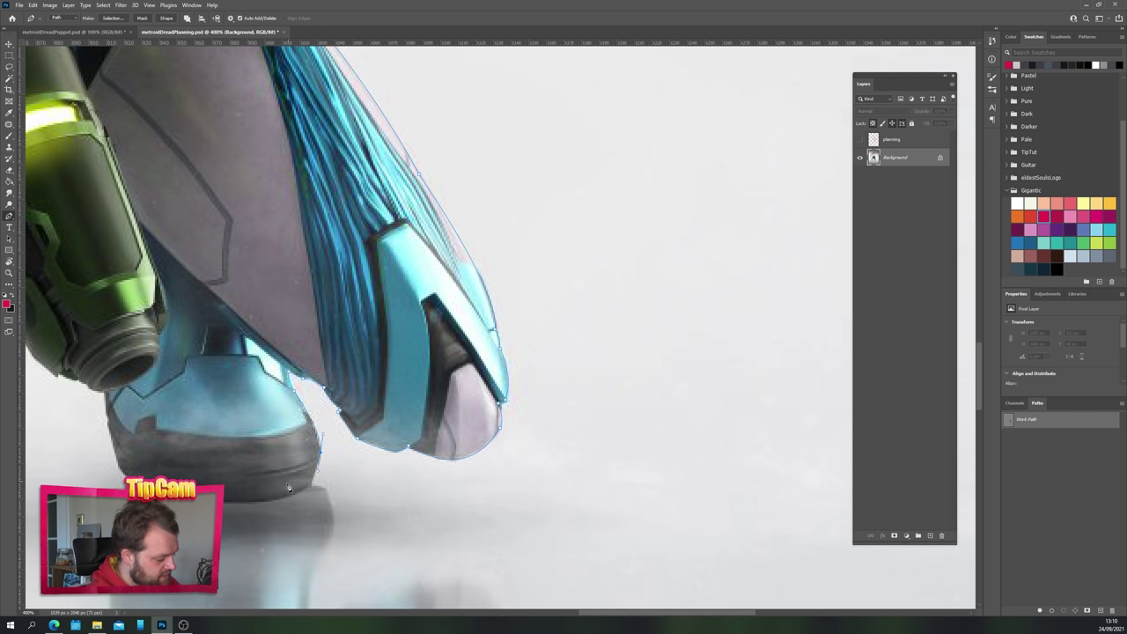
pyautogui.click(312, 490)
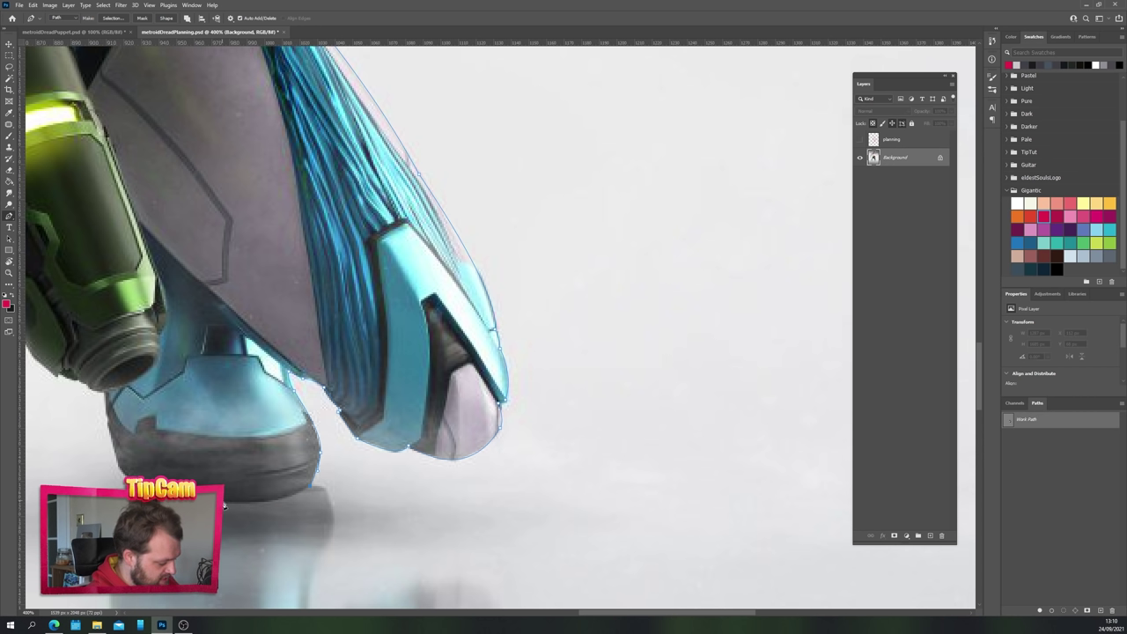
pyautogui.click(233, 504)
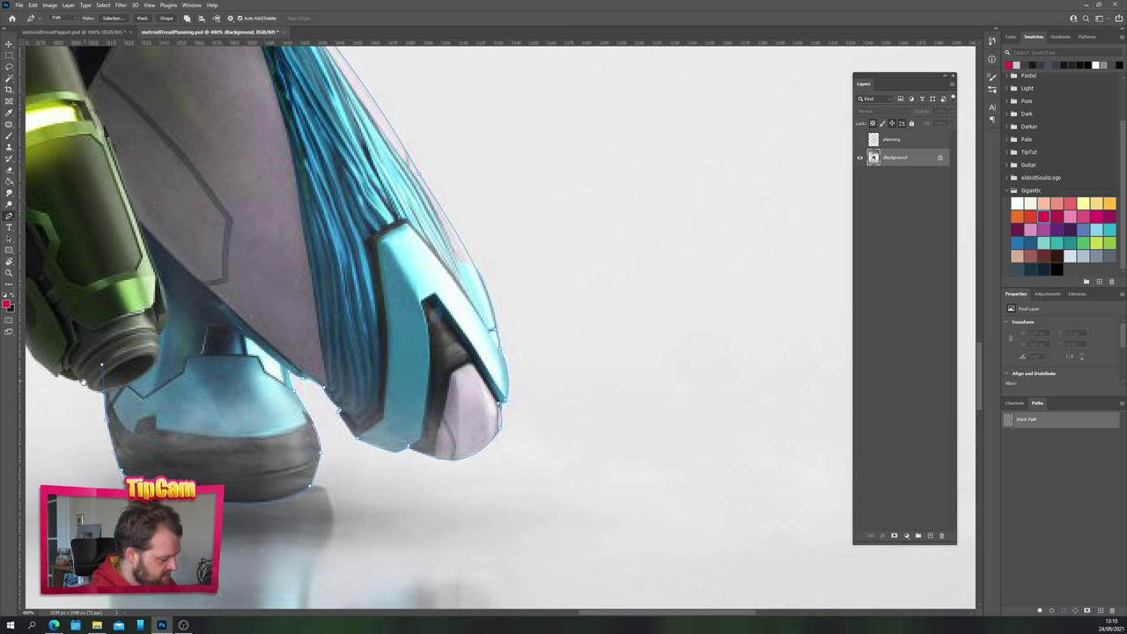
pyautogui.moveTo(104, 370); pyautogui.dragTo(454, 480)
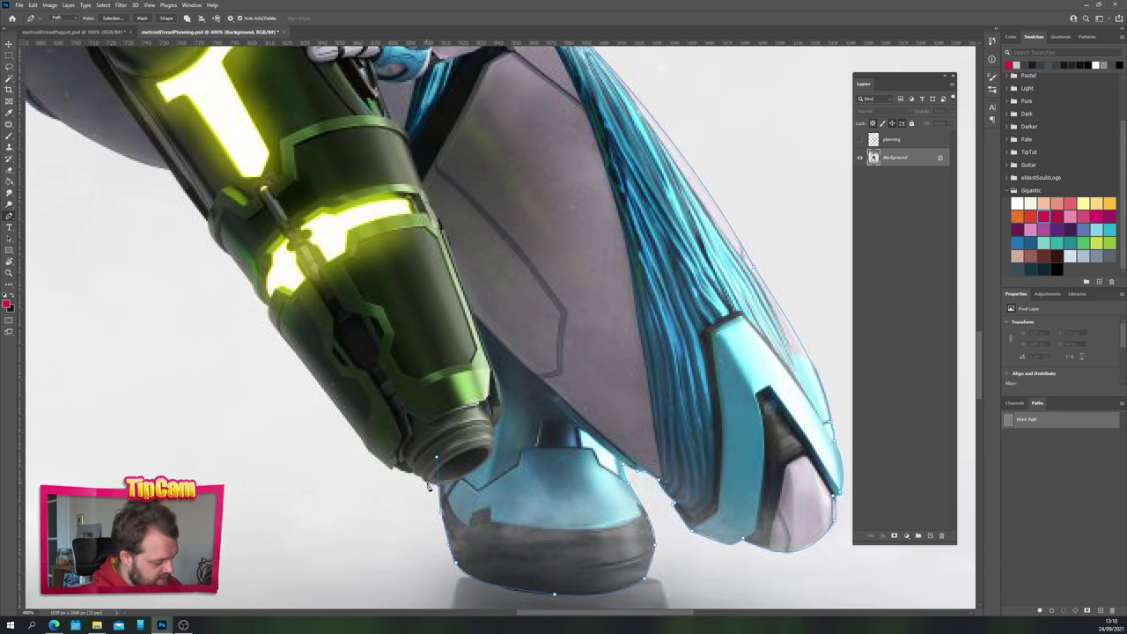
pyautogui.hotkey('ctrl', '1')
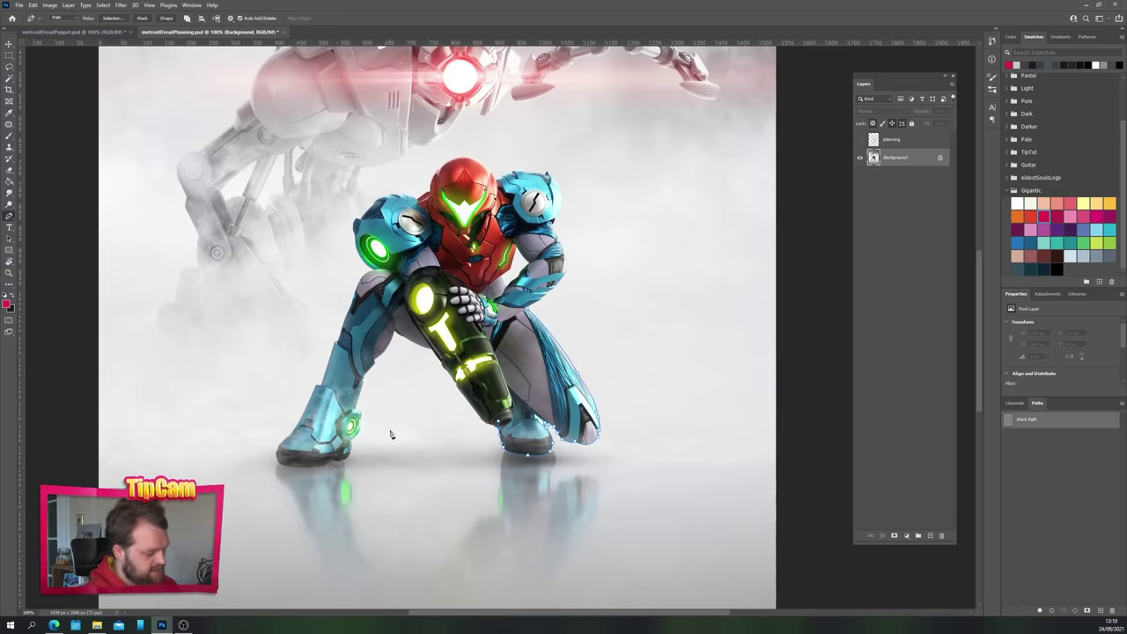
pyautogui.press('Escape')
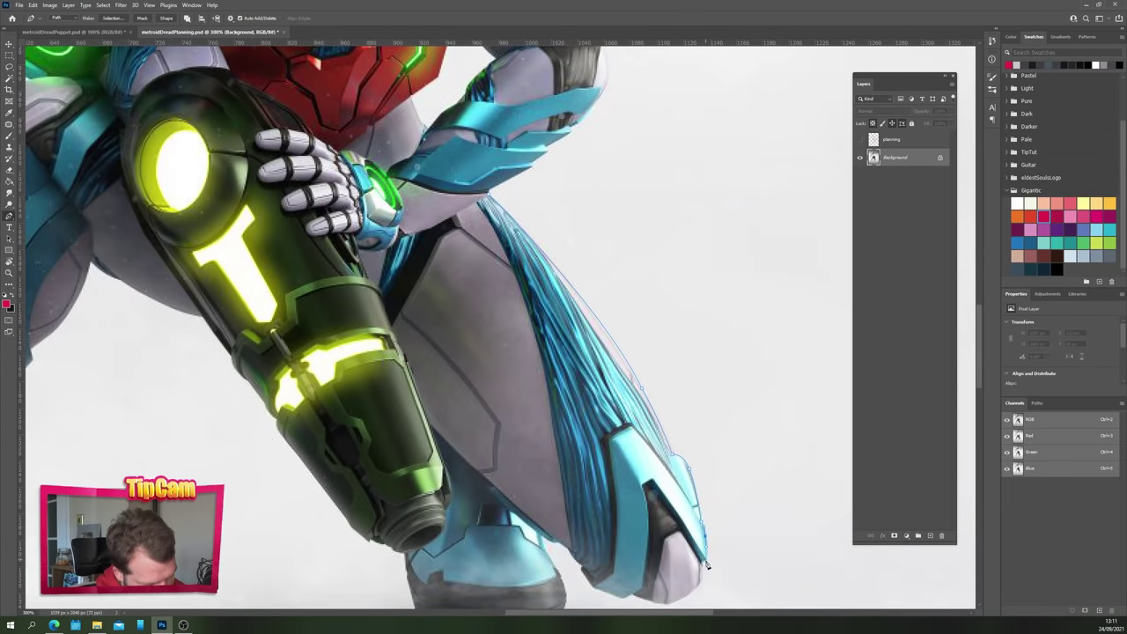
# Trace a new path around the kneeling leg's knee and along the boot behind the arm cannon.
pyautogui.moveTo(670, 528); pyautogui.dragTo(654, 389)
pyautogui.click(637, 454)
pyautogui.click(577, 440)
pyautogui.click(536, 394)
pyautogui.click(541, 472)
pyautogui.click(436, 482)
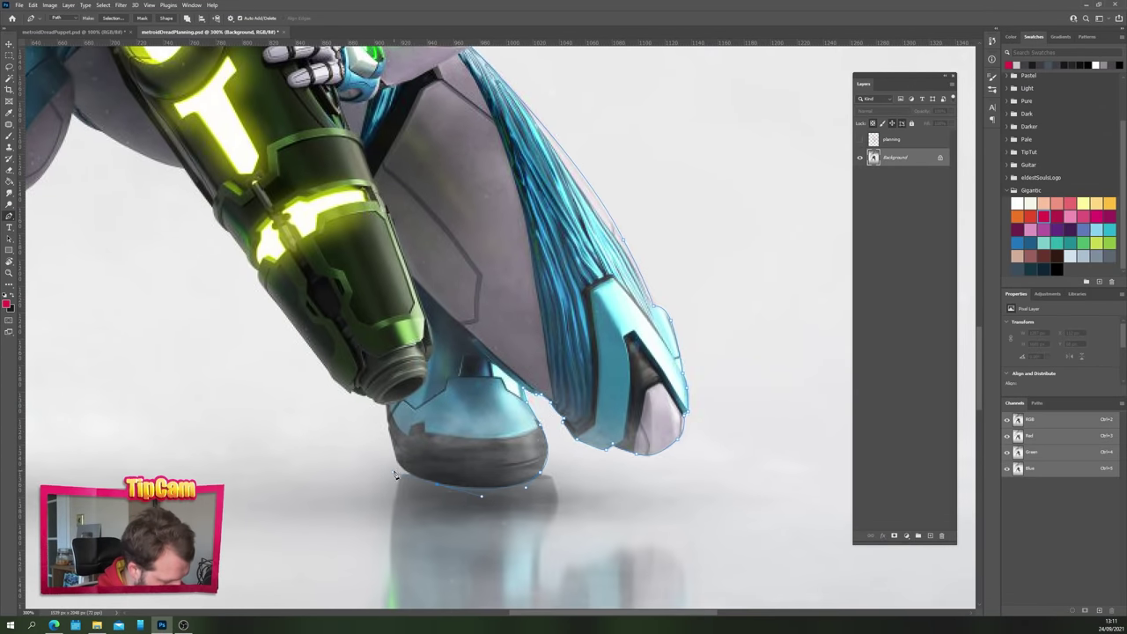
pyautogui.click(394, 452)
# Extend the path along the arm cannon and around the rest of the body to enclose the whole character.
pyautogui.click(308, 343)
pyautogui.click(259, 272)
pyautogui.click(314, 369)
pyautogui.click(414, 305)
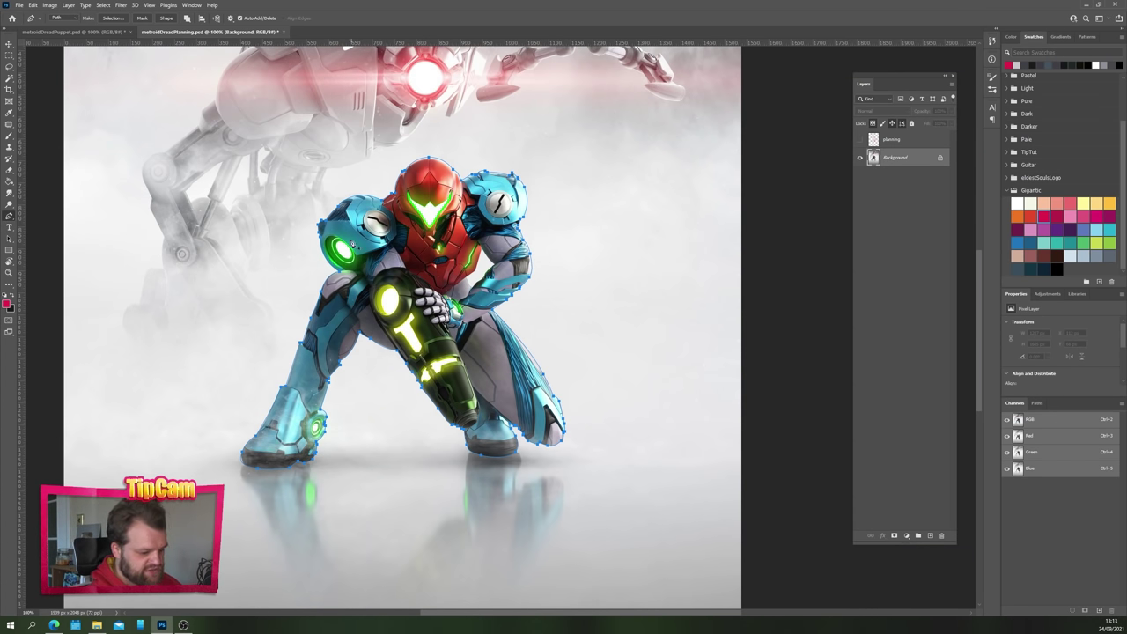
# Convert the character's outline path into a new anti-aliased selection.
pyautogui.rightClick(350, 245)
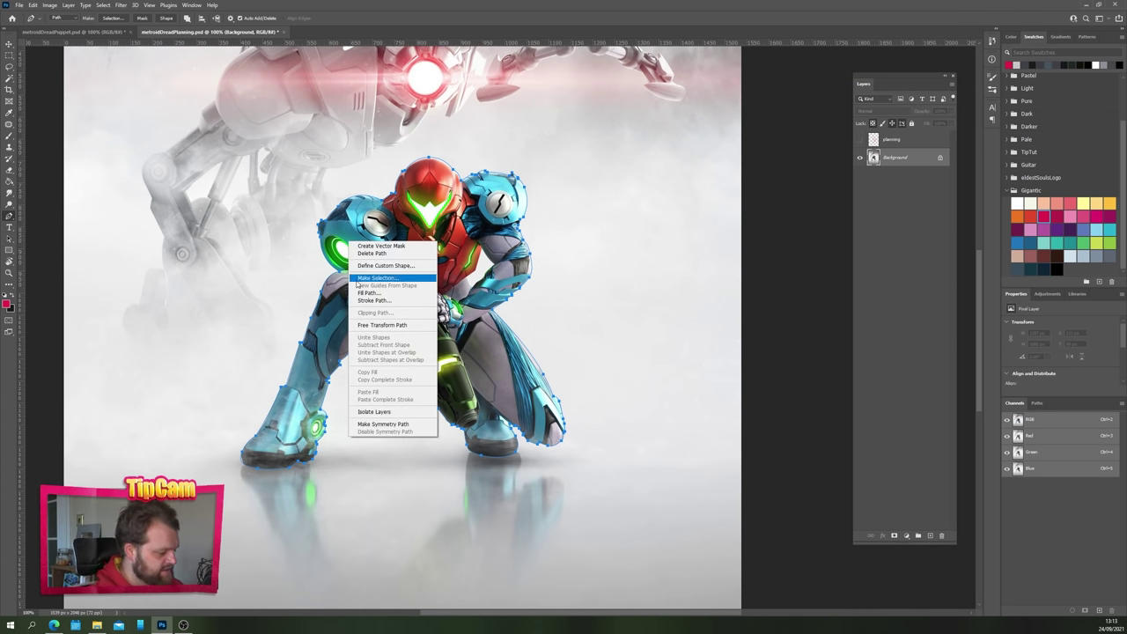
pyautogui.click(359, 280)
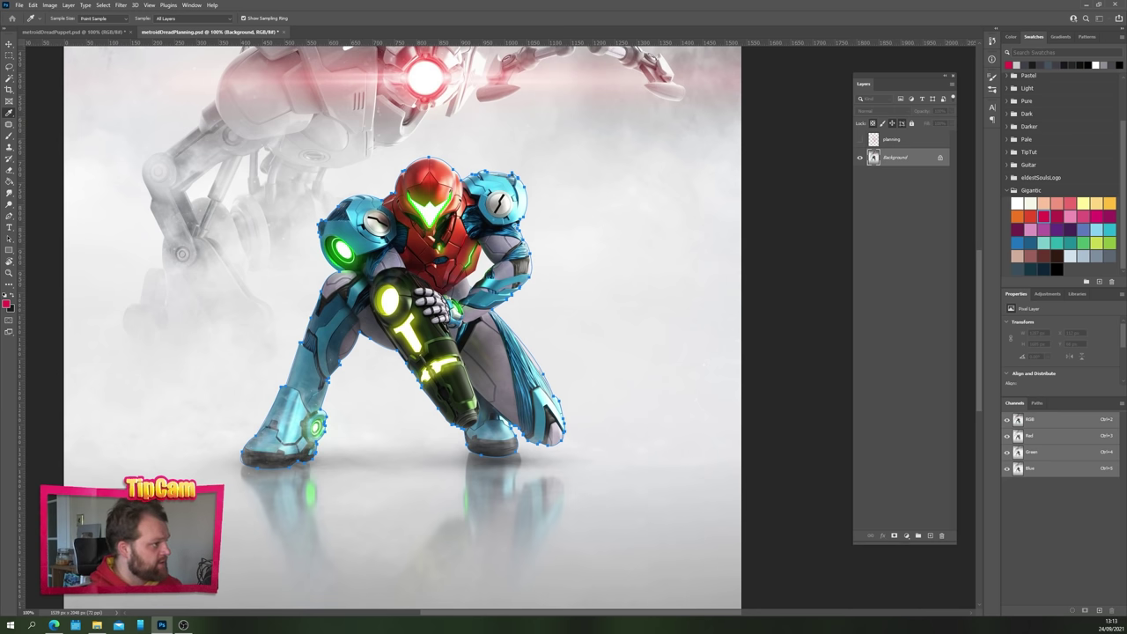
pyautogui.moveTo(612, 184); pyautogui.dragTo(494, 255)
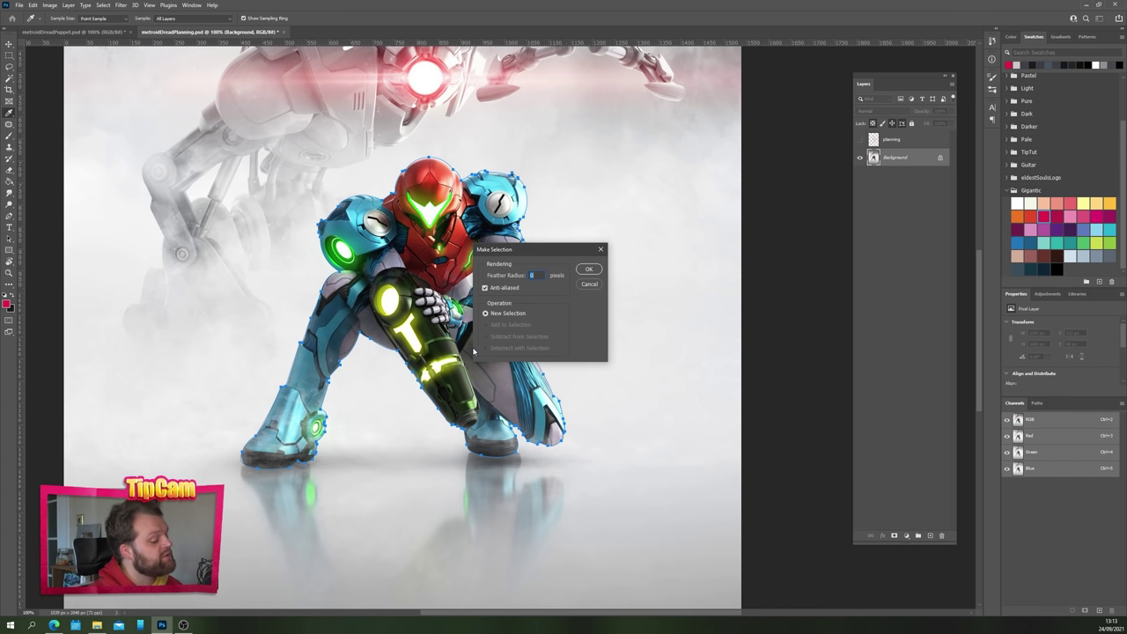
pyautogui.click(587, 270)
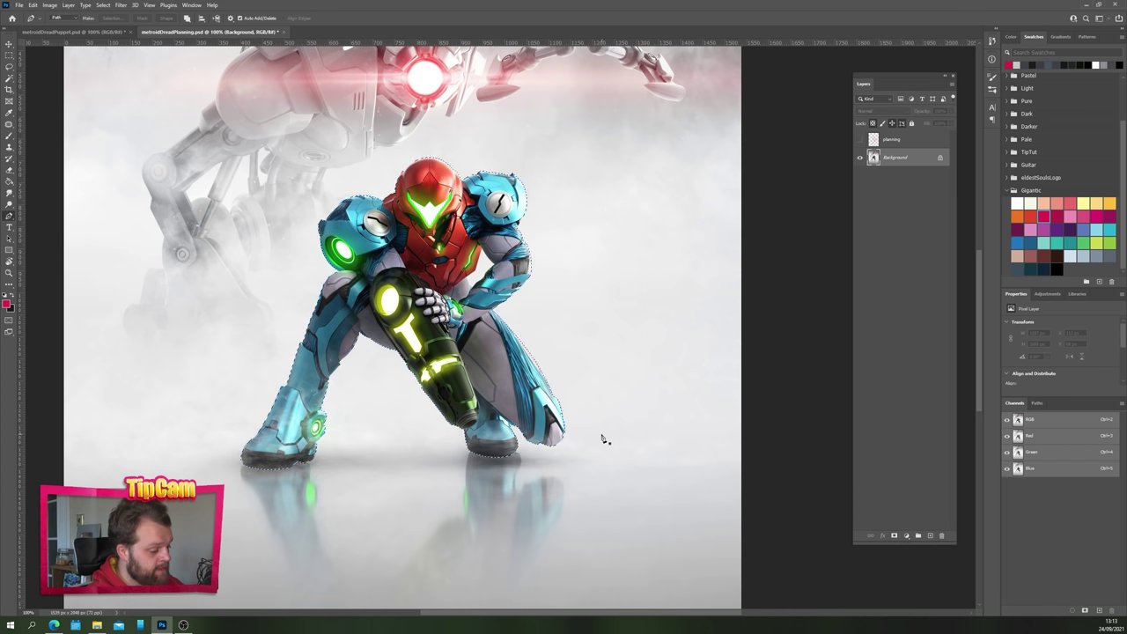